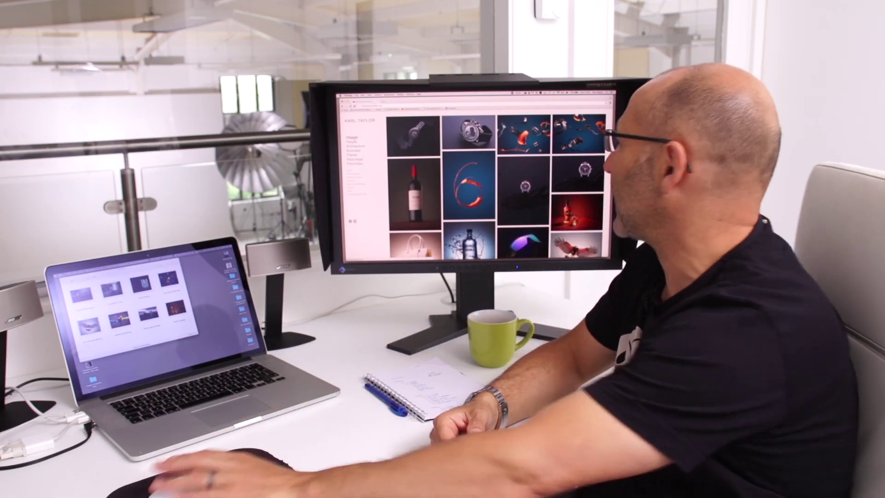
Look through the photographs in the portfolio website's Objects gallery
{"action": "scroll", "coordinate": [516, 161], "scroll_direction": "down", "scroll_amount": 5}
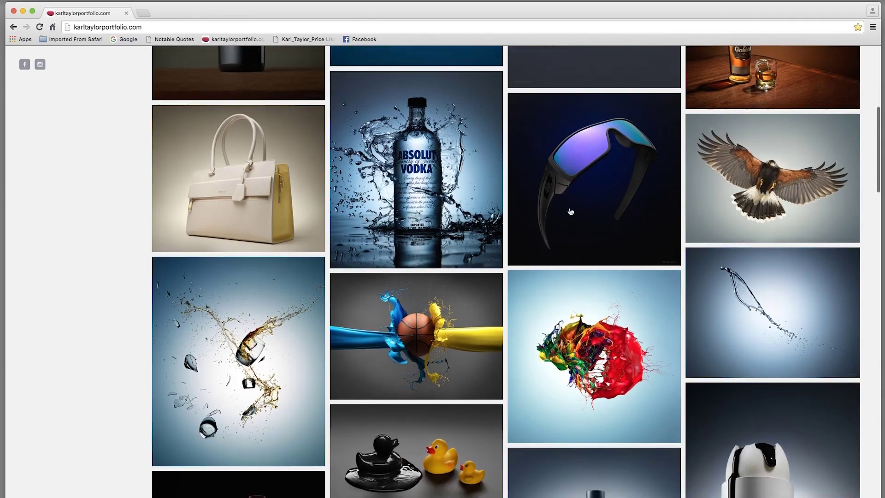
{"action": "scroll", "coordinate": [570, 211], "scroll_direction": "down", "scroll_amount": 2}
{"action": "scroll", "coordinate": [570, 211], "scroll_direction": "down", "scroll_amount": 15}
{"action": "scroll", "coordinate": [571, 211], "scroll_direction": "up", "scroll_amount": 20}
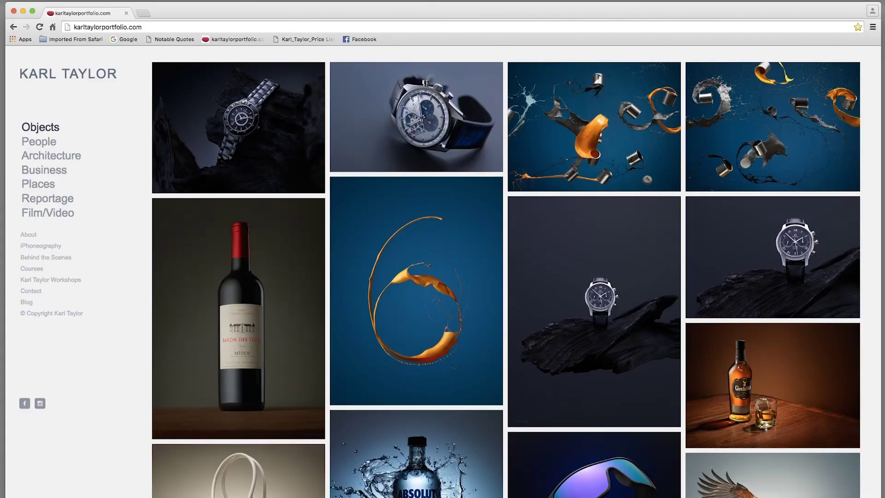
Open squarespace.com in a new browser window and log in to the website account
{"action": "left_click", "coordinate": [65, 1]}
{"action": "left_click", "coordinate": [79, 13]}
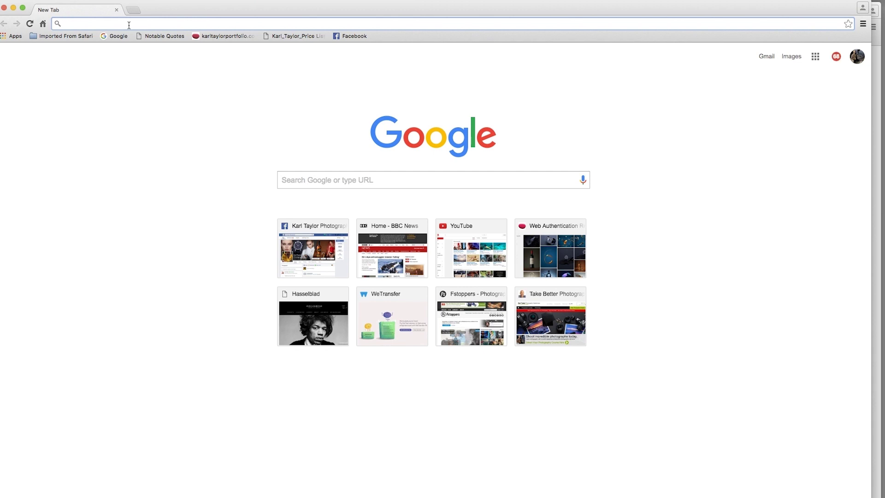
{"action": "type", "text": "squ"}
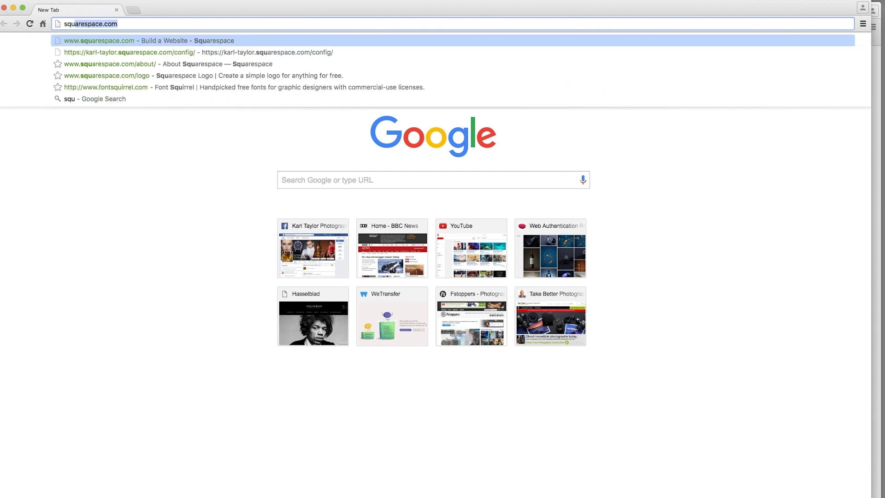
{"action": "key", "text": "Return"}
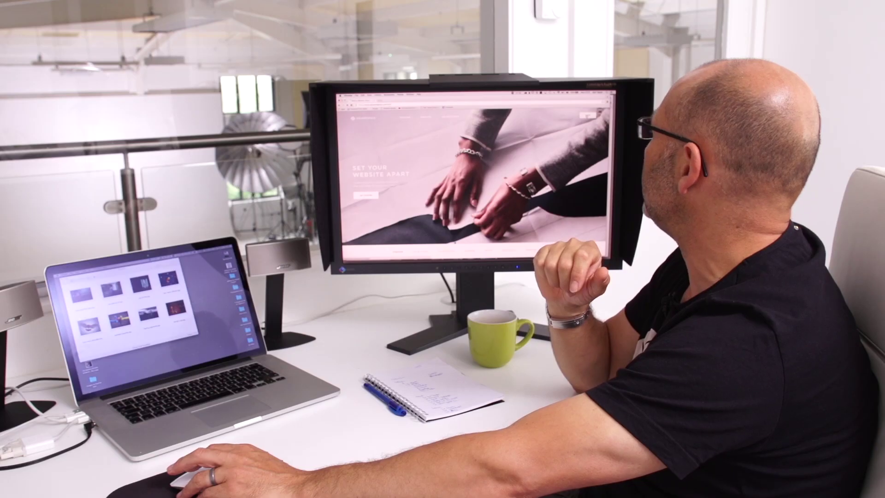
{"action": "left_click", "coordinate": [800, 67]}
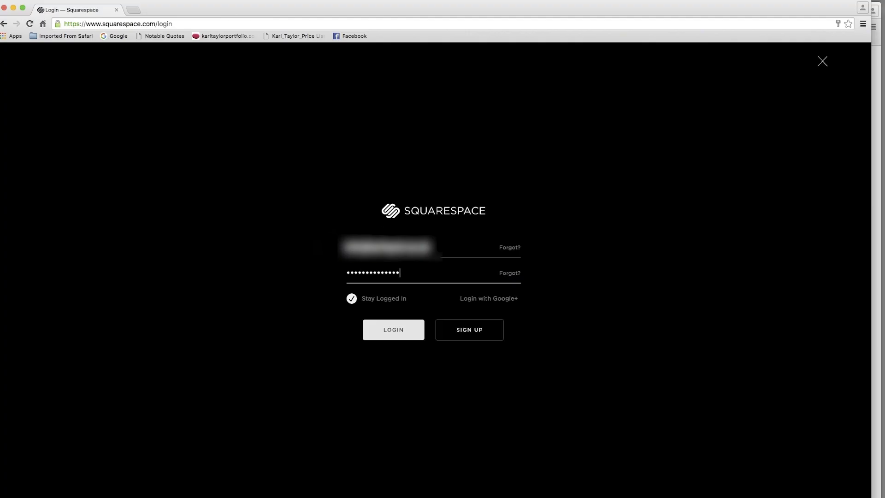
{"action": "left_click", "coordinate": [389, 331]}
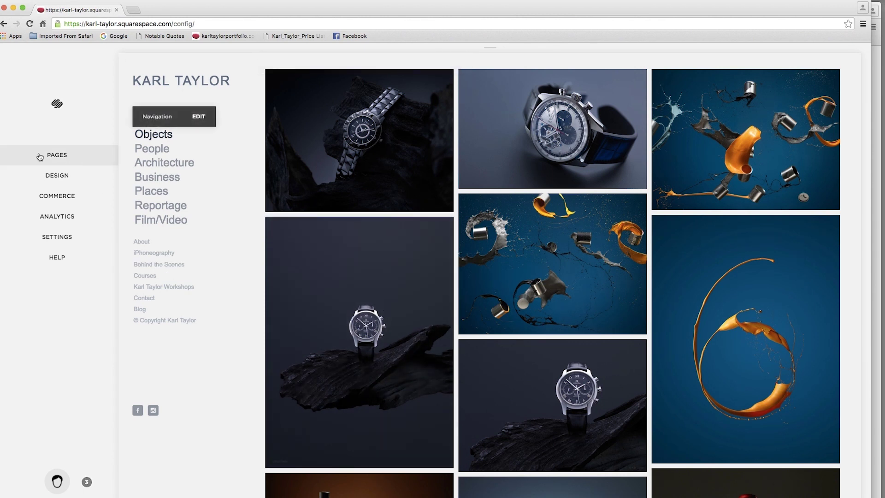
Create a cover page among the site's unlinked pages, keeping the default name New Cover Page
{"action": "left_click", "coordinate": [57, 155]}
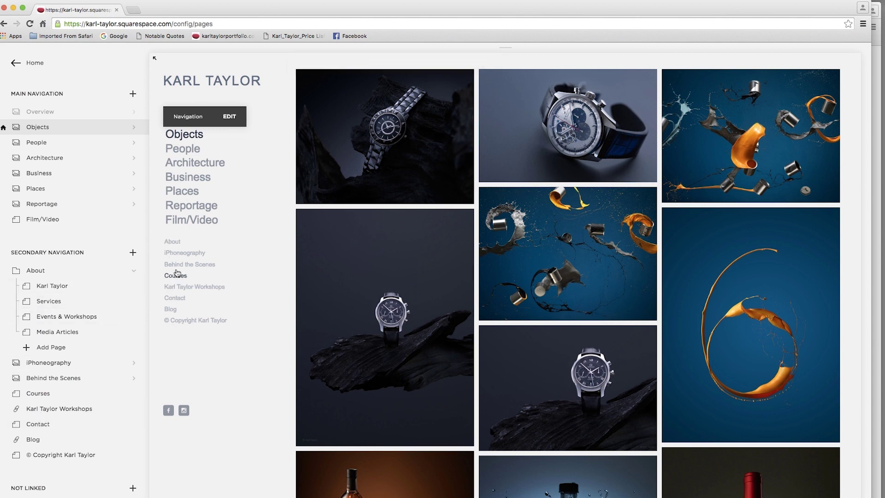
{"action": "scroll", "coordinate": [80, 494], "scroll_direction": "down", "scroll_amount": 4}
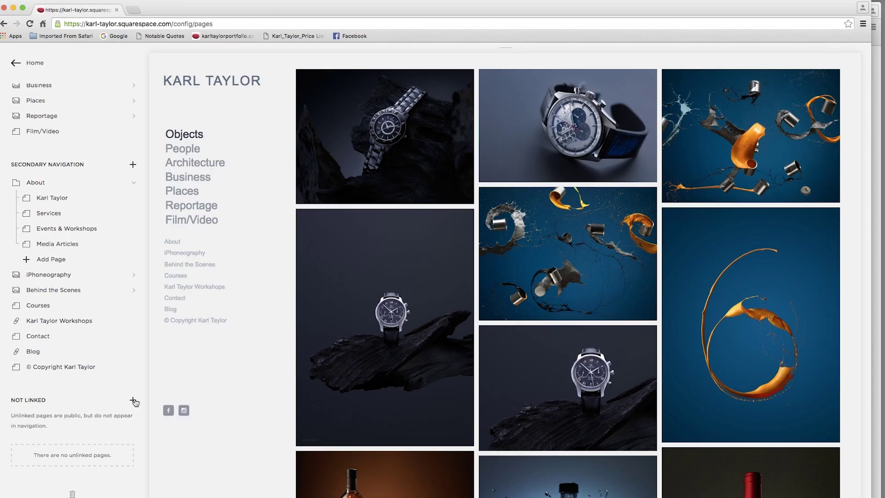
{"action": "left_click", "coordinate": [133, 400]}
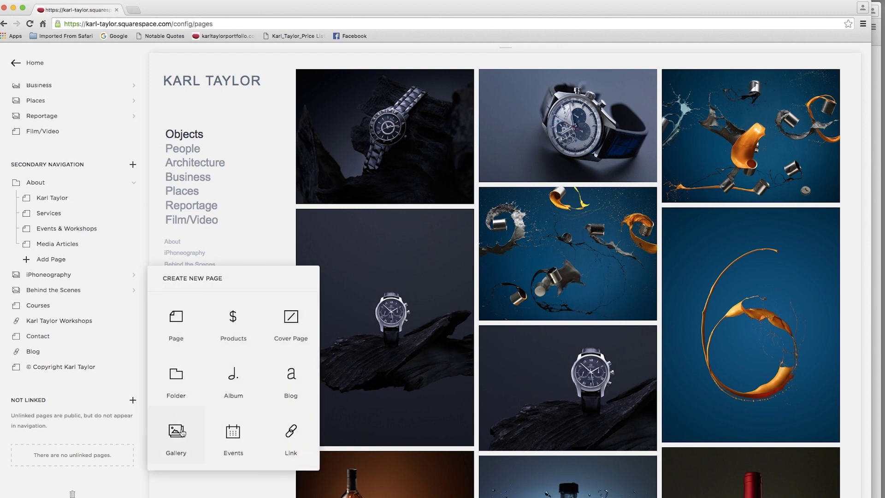
{"action": "left_click", "coordinate": [291, 318]}
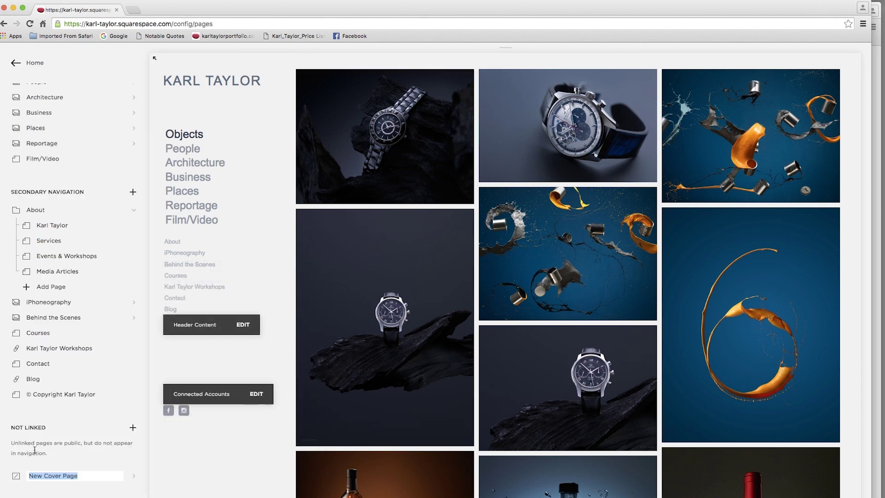
{"action": "key", "text": "Return"}
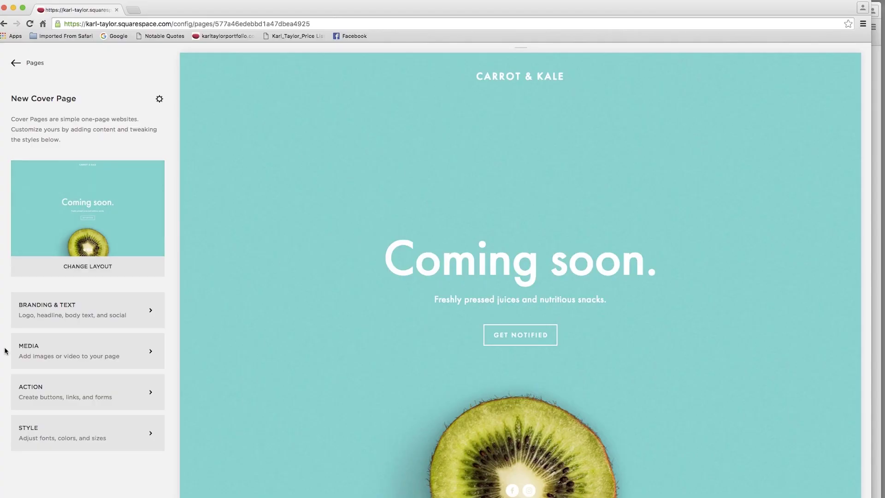
Add the eight portfolio photos as the cover page's background images and save the media settings
{"action": "left_click", "coordinate": [62, 349]}
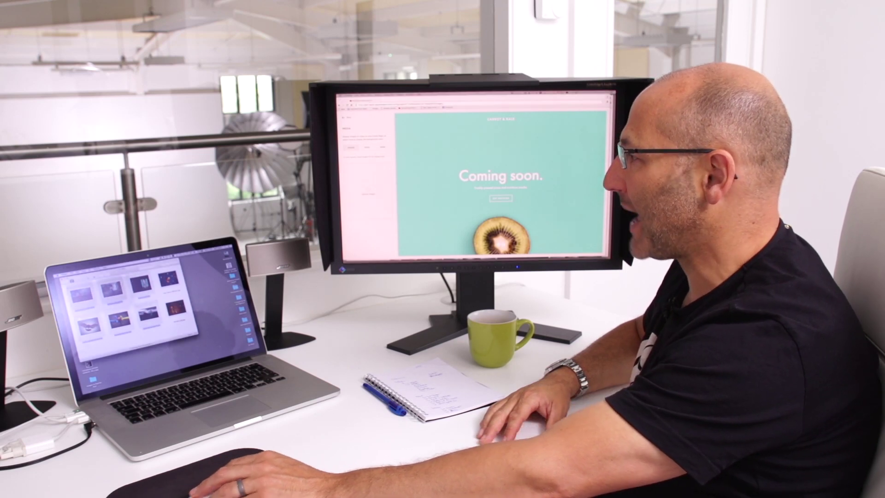
{"action": "left_click_drag", "start_coordinate": [125, 302], "coordinate": [366, 158]}
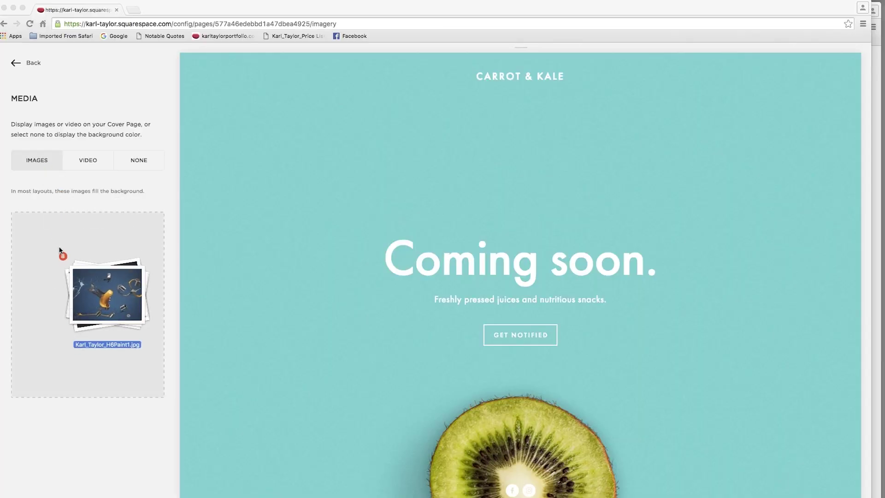
{"action": "left_click_drag", "start_coordinate": [59, 253], "coordinate": [90, 237]}
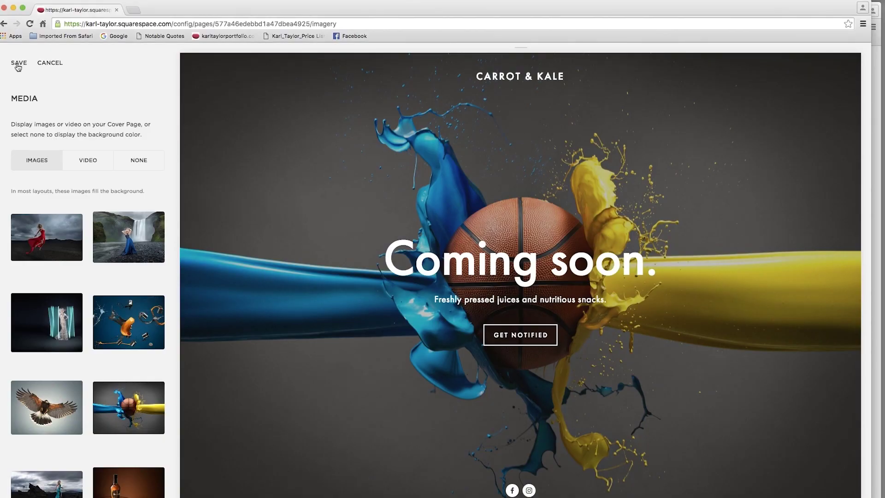
{"action": "left_click", "coordinate": [21, 64]}
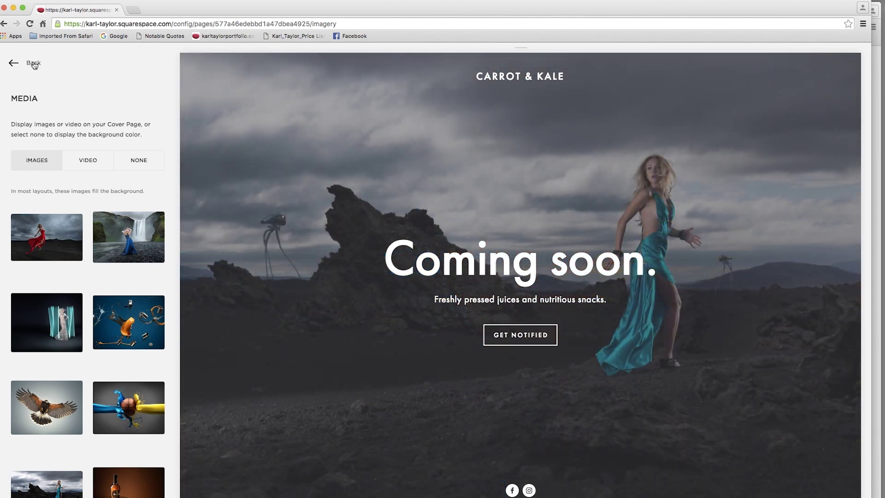
{"action": "left_click", "coordinate": [34, 64]}
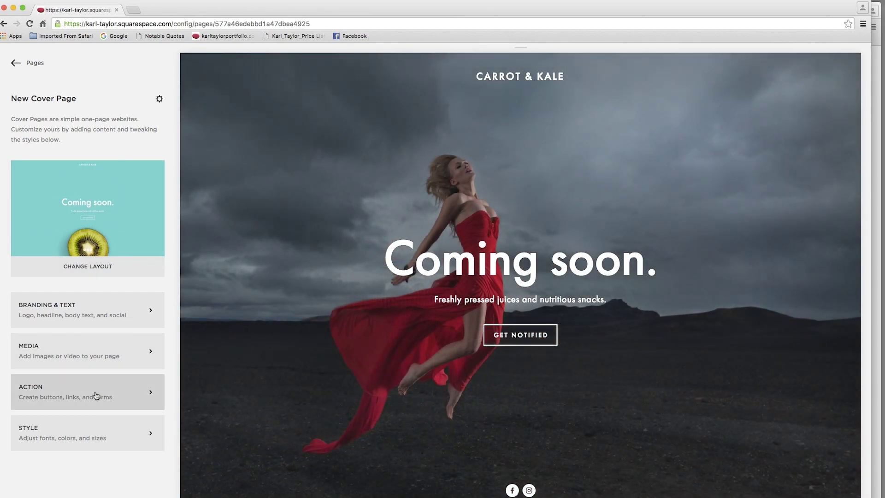
Set the cover page's action type to Navigation and label the first link with the photographer's full name in capitals
{"action": "left_click", "coordinate": [96, 394]}
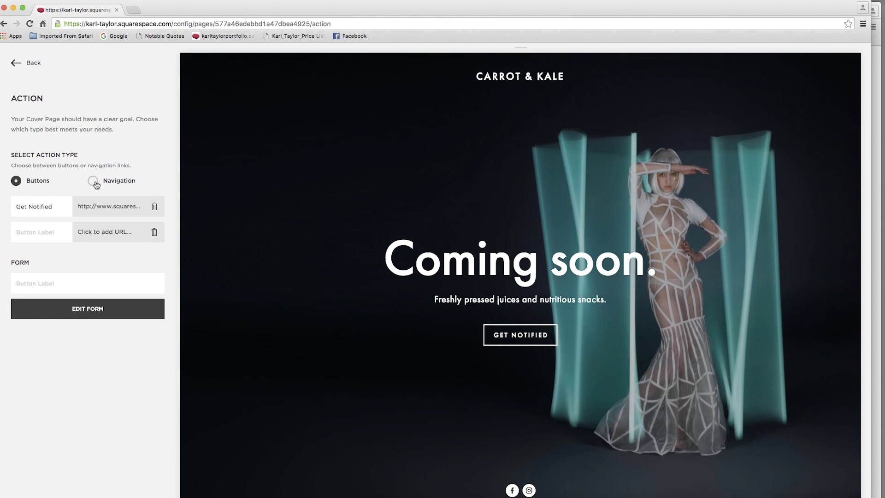
{"action": "left_click", "coordinate": [93, 181]}
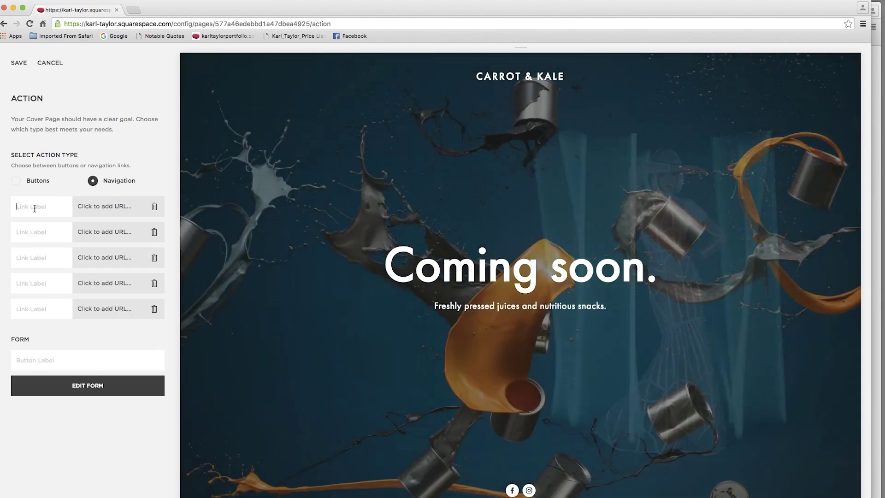
{"action": "left_click", "coordinate": [35, 208]}
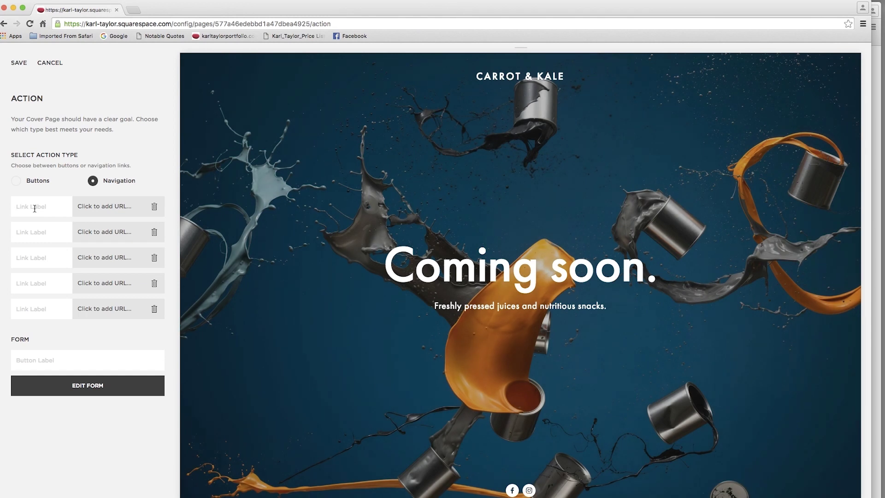
{"action": "type", "text": "KA"}
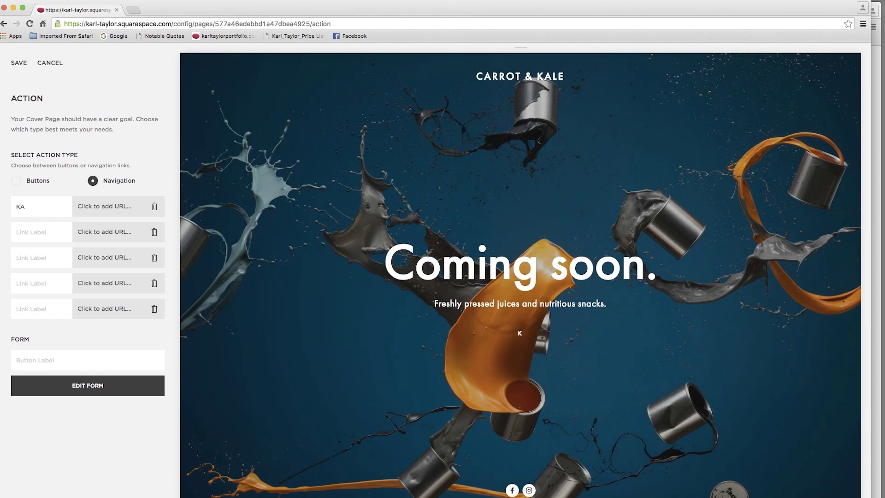
{"action": "type", "text": "RL TAYL"}
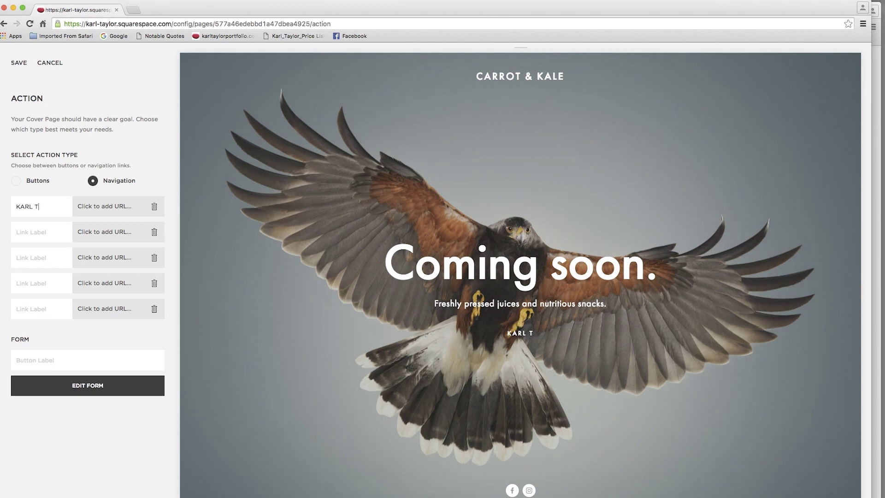
{"action": "type", "text": "OR"}
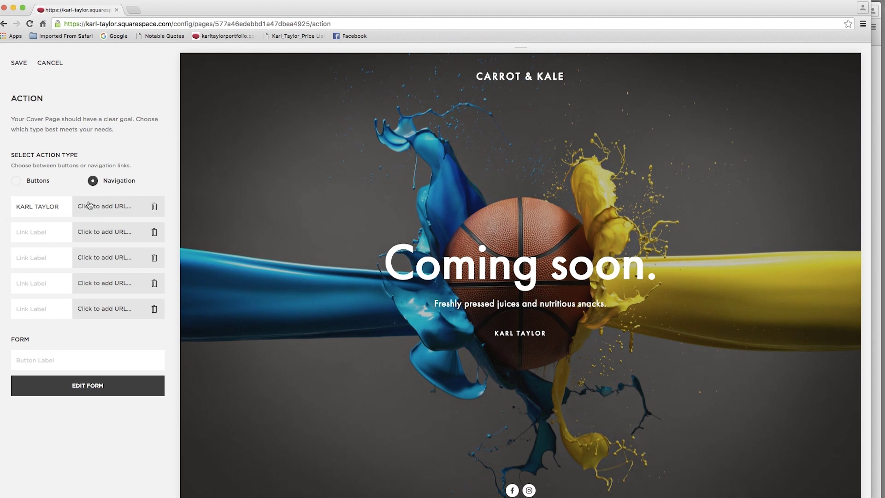
{"action": "left_click", "coordinate": [92, 207]}
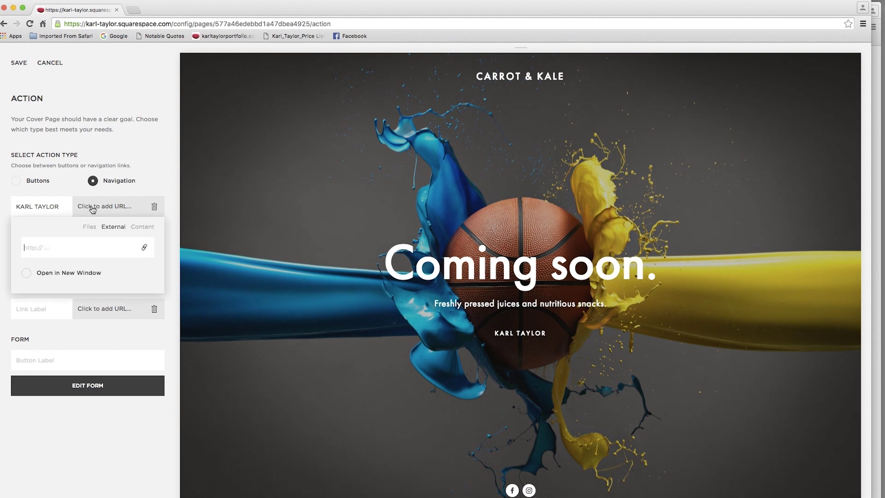
{"action": "type", "text": "http://karltaylorportfolio.com/objects"}
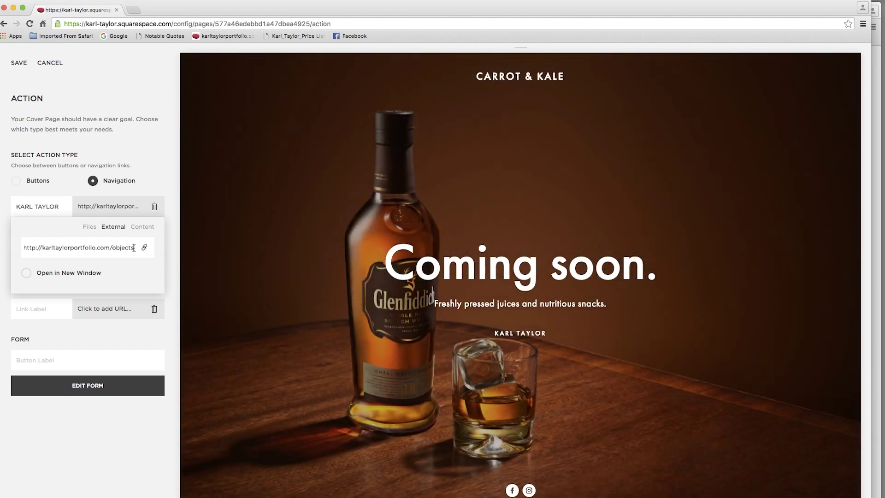
{"action": "left_click_drag", "start_coordinate": [135, 248], "coordinate": [15, 245]}
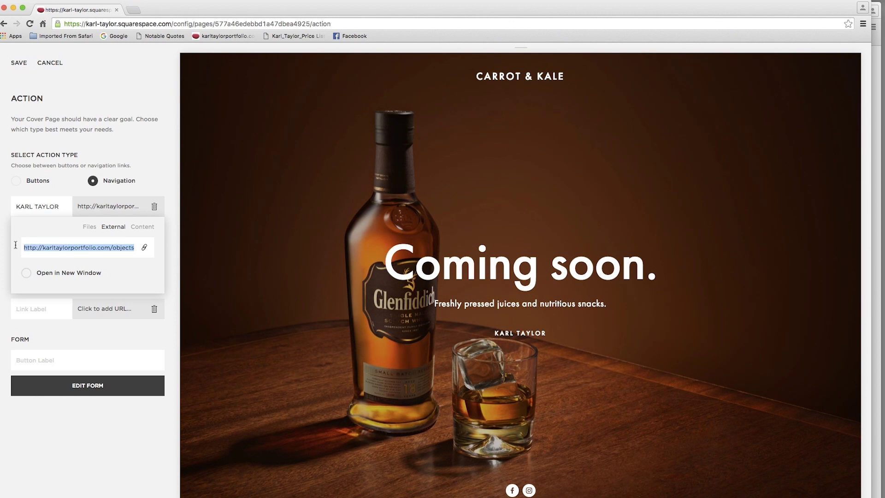
{"action": "key", "text": "BackSpace"}
{"action": "left_click", "coordinate": [87, 457]}
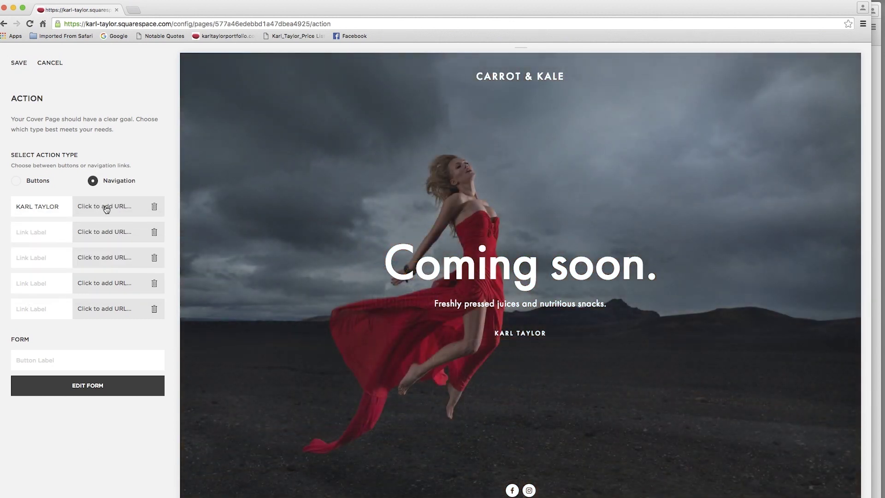
Point the first navigation link to the site's Objects gallery and save the action settings
{"action": "left_click", "coordinate": [105, 207]}
{"action": "left_click", "coordinate": [110, 229]}
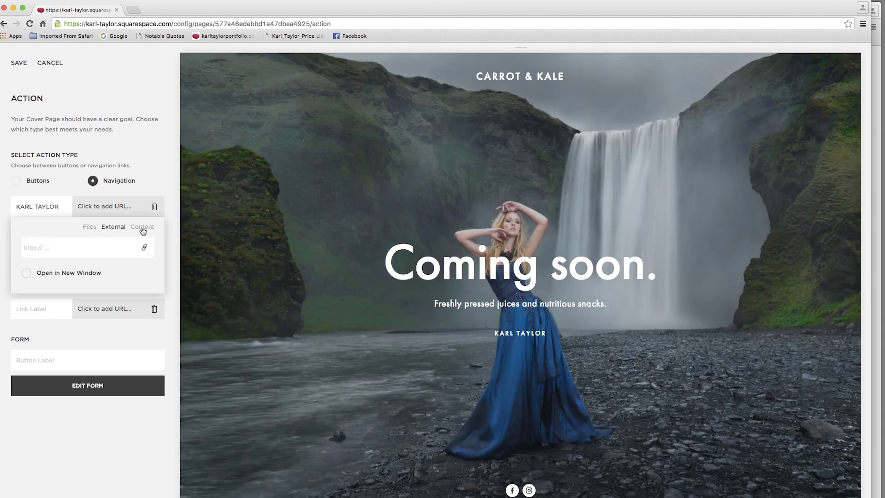
{"action": "left_click", "coordinate": [143, 228]}
{"action": "left_click", "coordinate": [72, 299]}
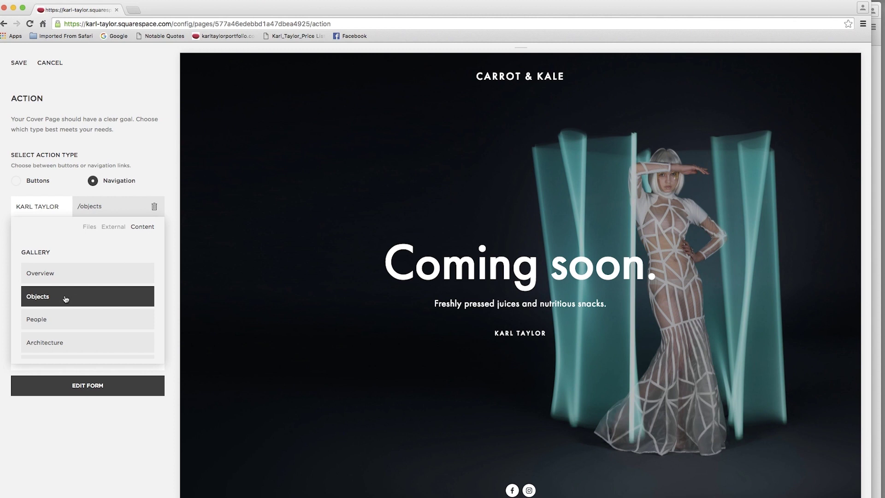
{"action": "left_click", "coordinate": [149, 188]}
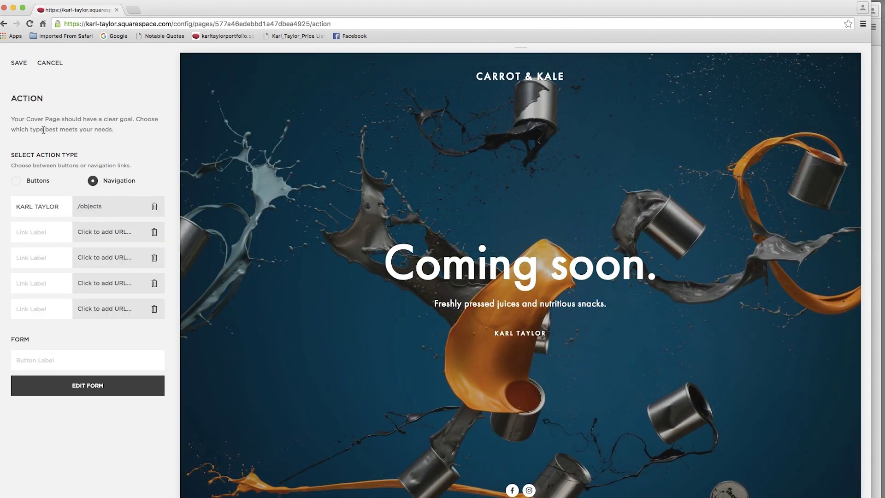
{"action": "left_click", "coordinate": [17, 64]}
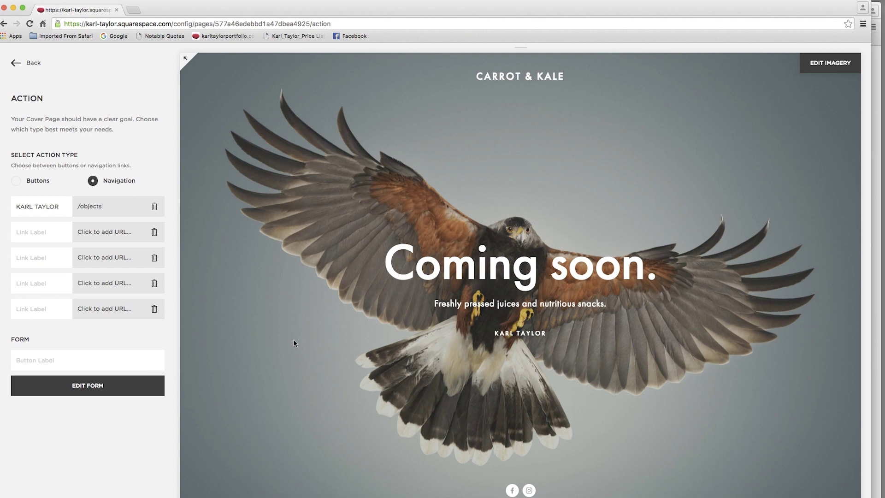
{"action": "mouse_move", "coordinate": [339, 318]}
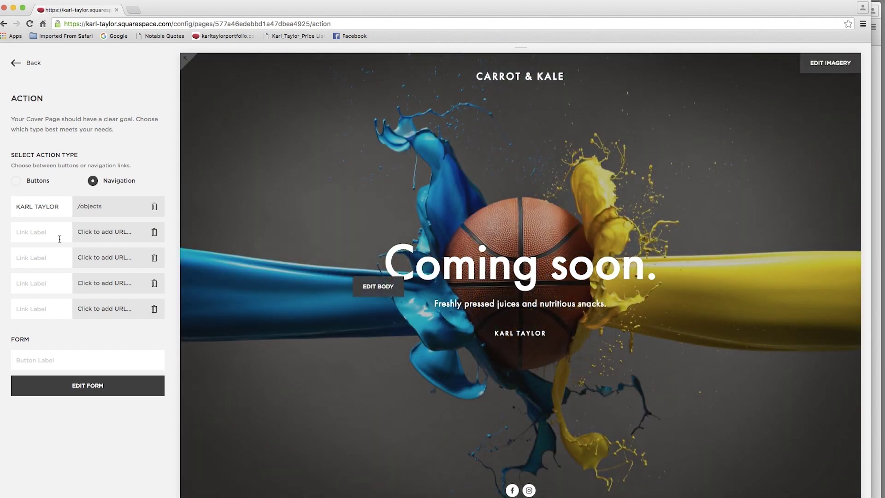
{"action": "left_click", "coordinate": [33, 65]}
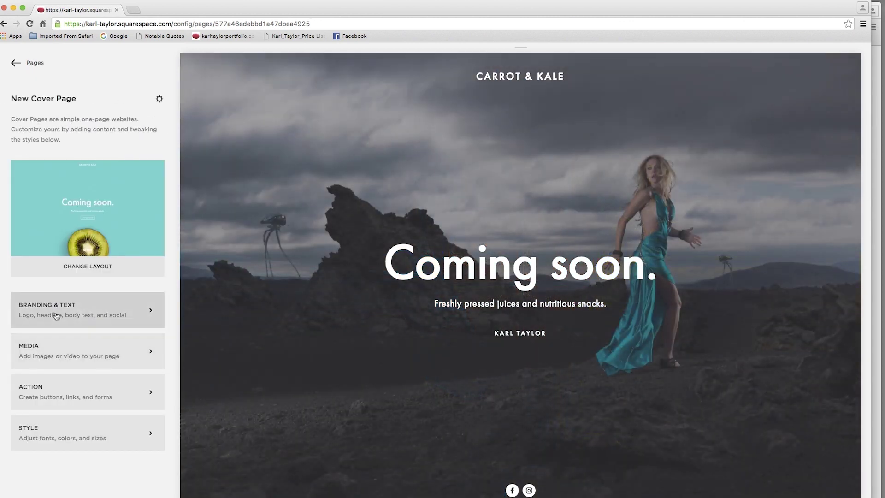
Clear the cover page's branding text, headline and body text, and save the branding and text settings
{"action": "left_click", "coordinate": [64, 311]}
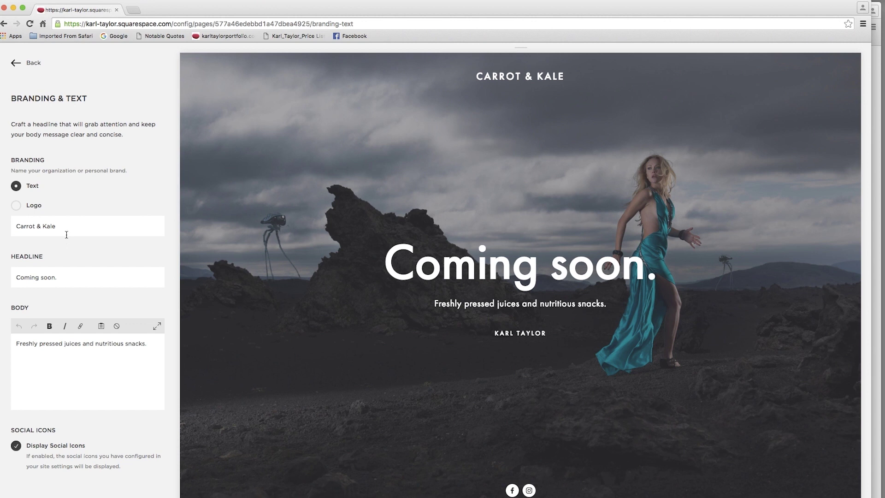
{"action": "triple_click", "coordinate": [72, 225]}
{"action": "key", "text": "BackSpace"}
{"action": "triple_click", "coordinate": [50, 278]}
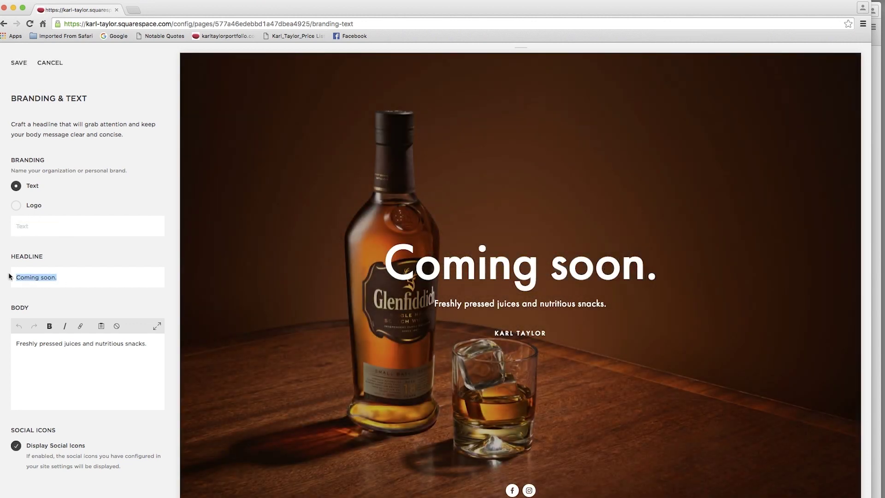
{"action": "key", "text": "BackSpace"}
{"action": "triple_click", "coordinate": [157, 350]}
{"action": "key", "text": "BackSpace"}
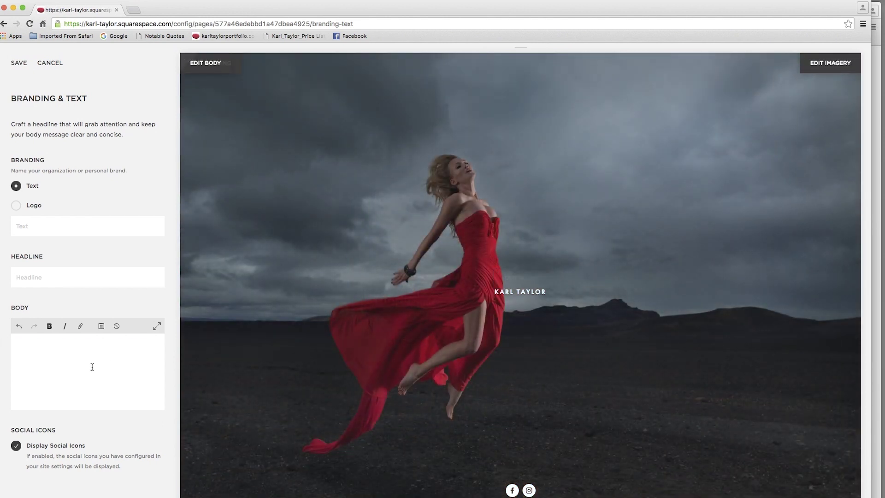
{"action": "left_click", "coordinate": [21, 65]}
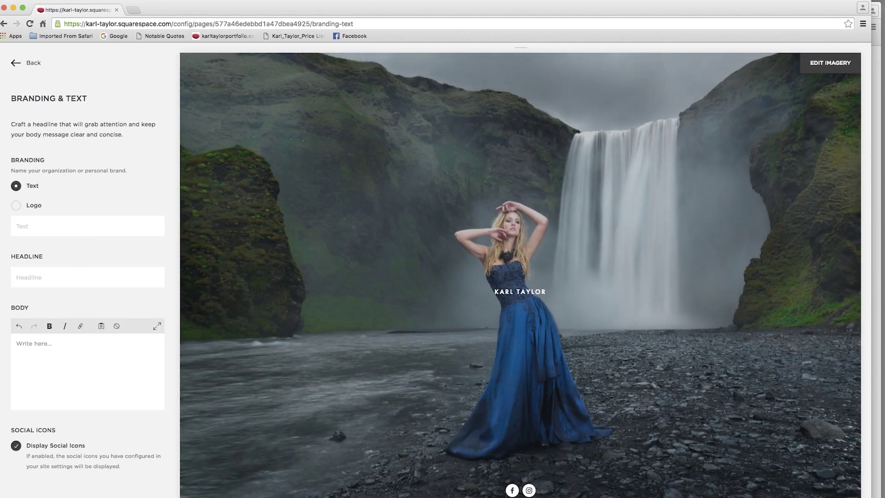
{"action": "left_click", "coordinate": [36, 66]}
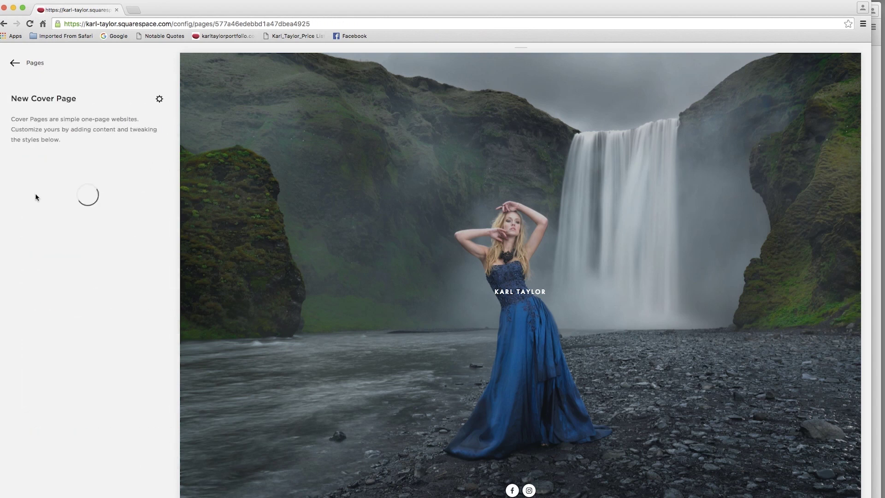
In the cover page's style settings, set the navigation link text's font size to 41px
{"action": "left_click", "coordinate": [40, 419]}
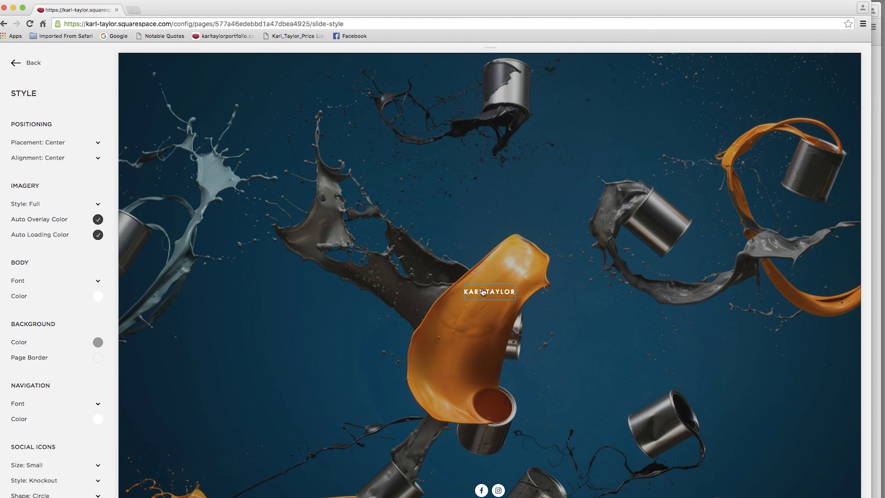
{"action": "left_click", "coordinate": [483, 292]}
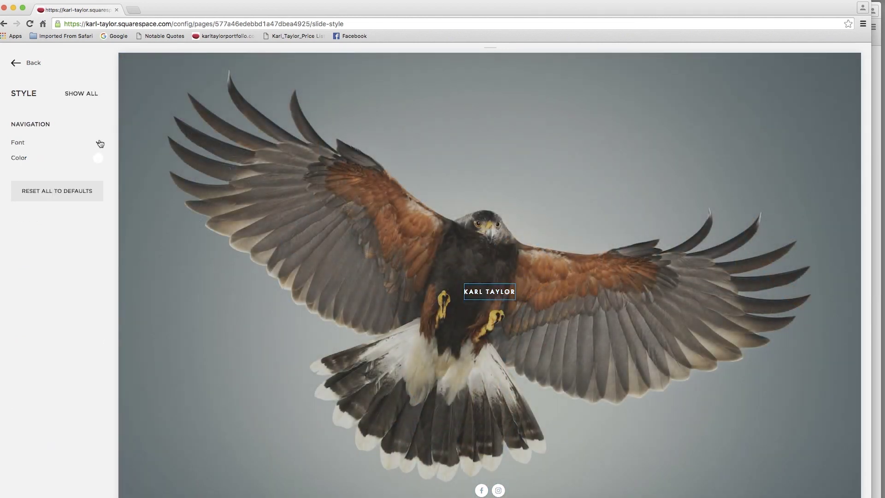
{"action": "left_click", "coordinate": [99, 143]}
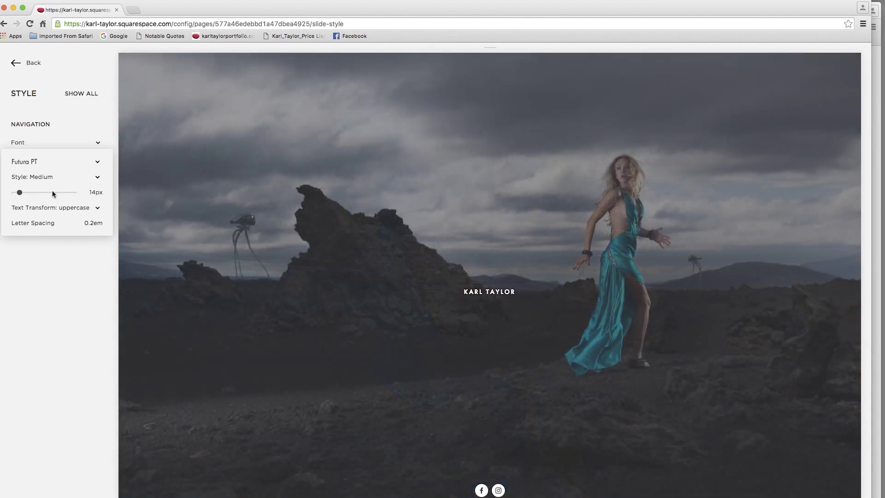
{"action": "mouse_move", "coordinate": [32, 194]}
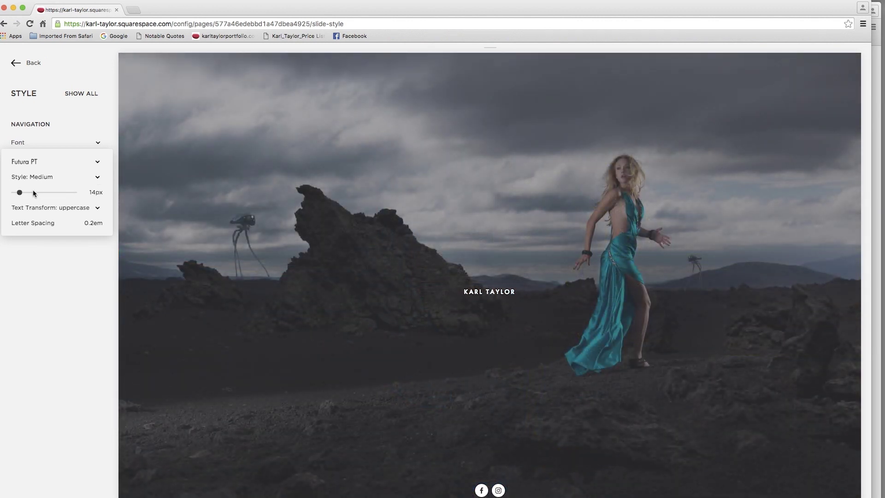
{"action": "left_click_drag", "start_coordinate": [21, 191], "coordinate": [45, 196]}
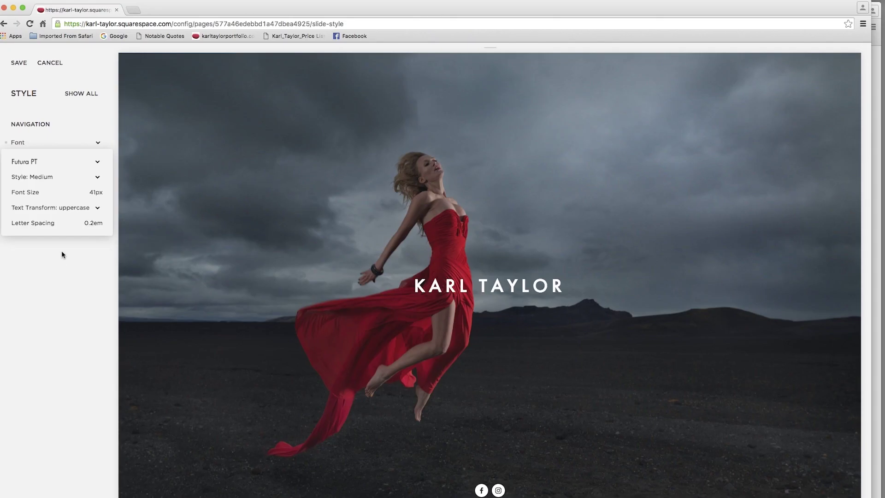
Set the letter spacing of the navigation link text to 0.26em
{"action": "mouse_move", "coordinate": [56, 225]}
{"action": "left_click_drag", "start_coordinate": [35, 224], "coordinate": [64, 226]}
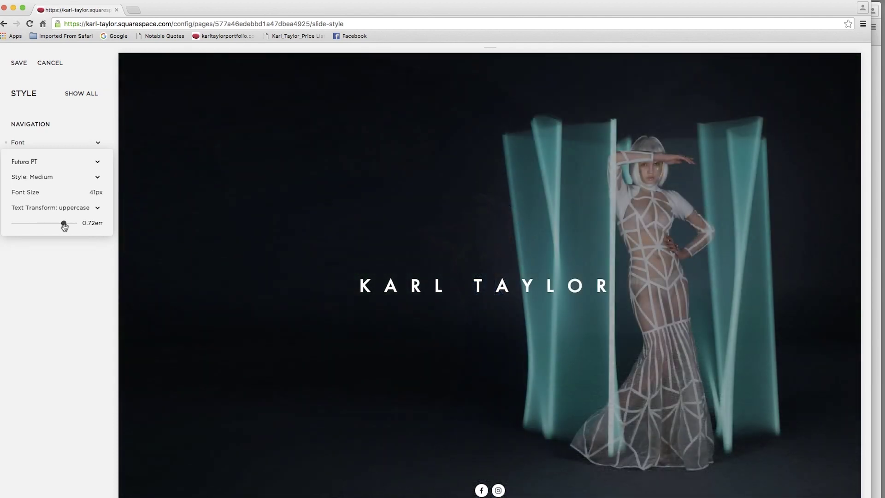
{"action": "left_click_drag", "start_coordinate": [64, 226], "coordinate": [62, 226]}
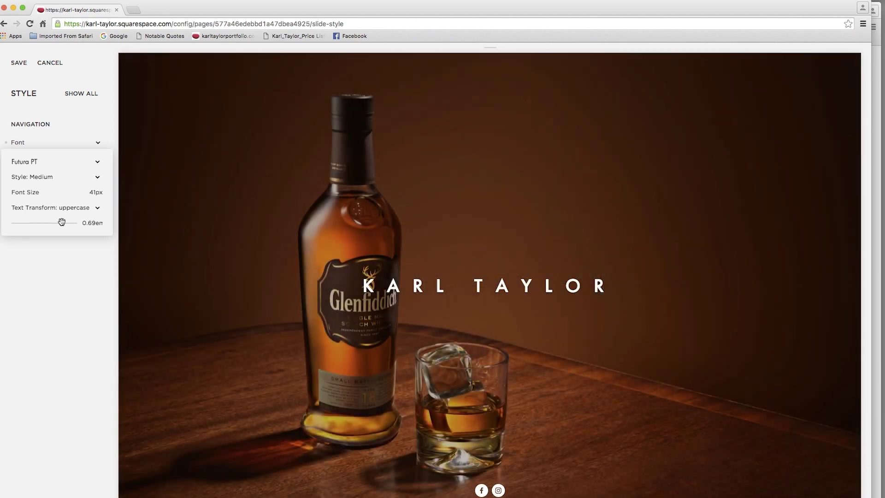
{"action": "left_click_drag", "start_coordinate": [62, 222], "coordinate": [36, 222]}
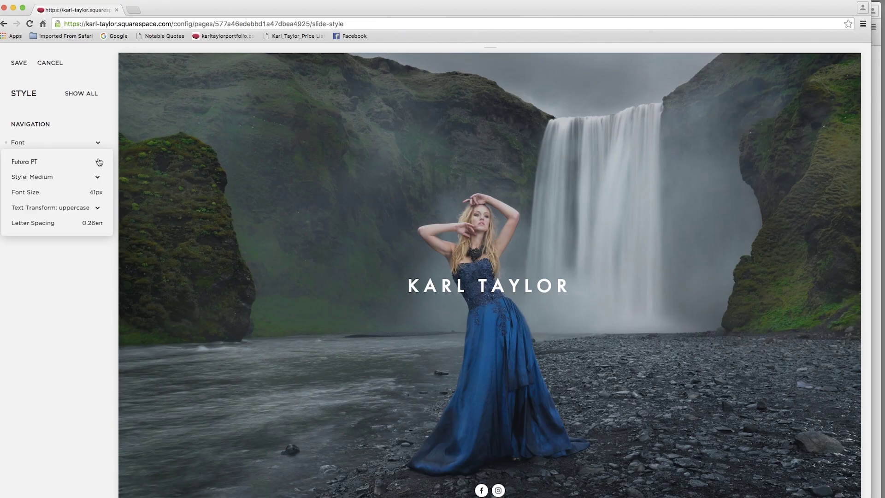
Try Freight Sans Pro, Helvetica Neue, Adelle Sans and other sans-serif fonts on the navigation text, and go back to Futura PT
{"action": "left_click", "coordinate": [99, 156]}
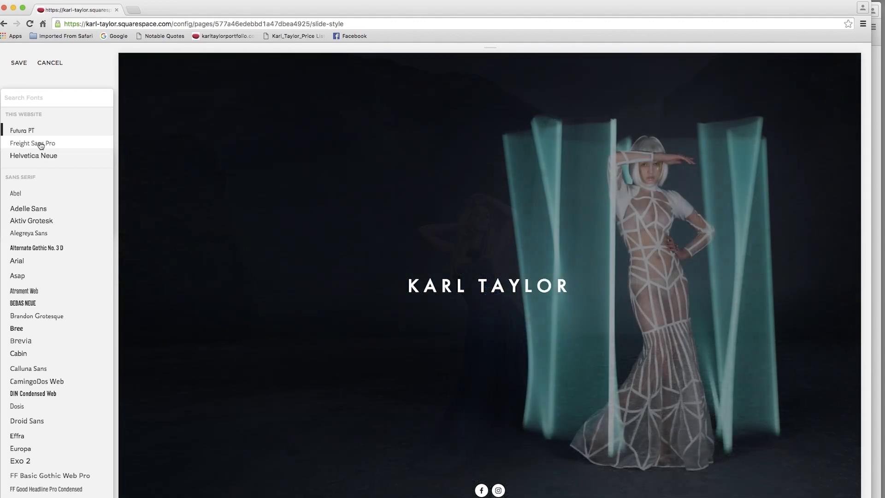
{"action": "left_click", "coordinate": [40, 145]}
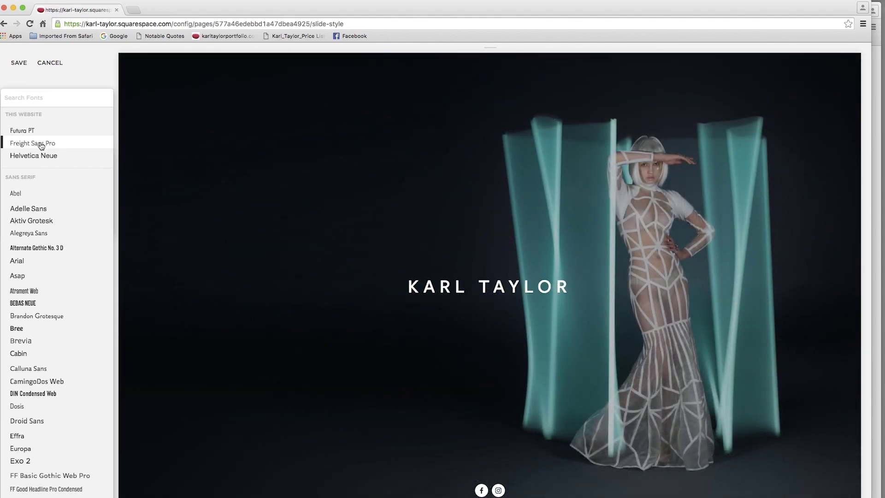
{"action": "left_click", "coordinate": [44, 156]}
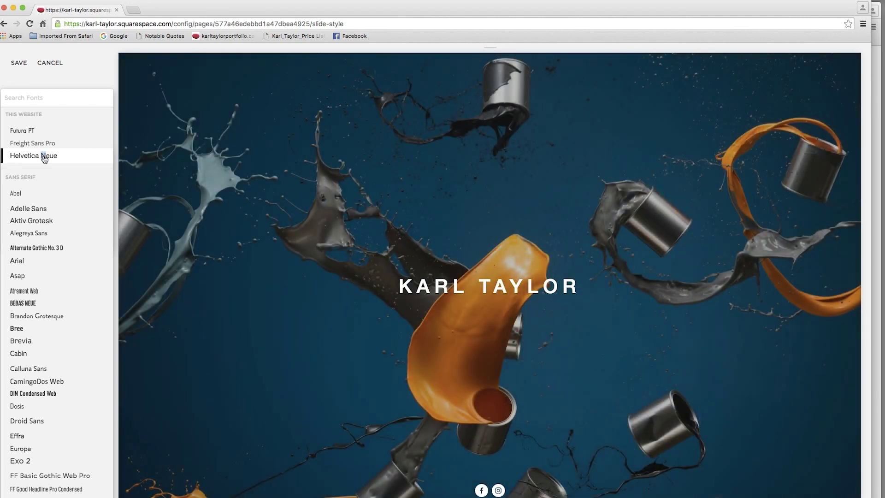
{"action": "left_click", "coordinate": [35, 209]}
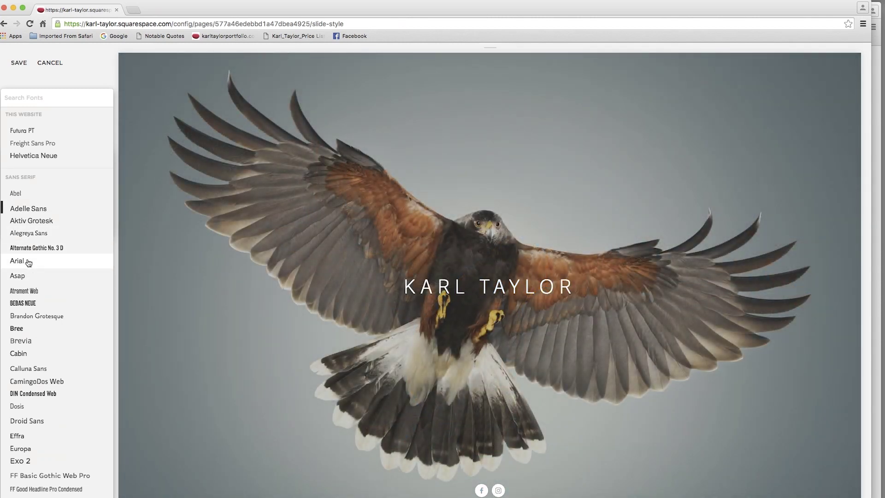
{"action": "left_click", "coordinate": [26, 260]}
{"action": "left_click", "coordinate": [34, 330]}
{"action": "left_click", "coordinate": [33, 341]}
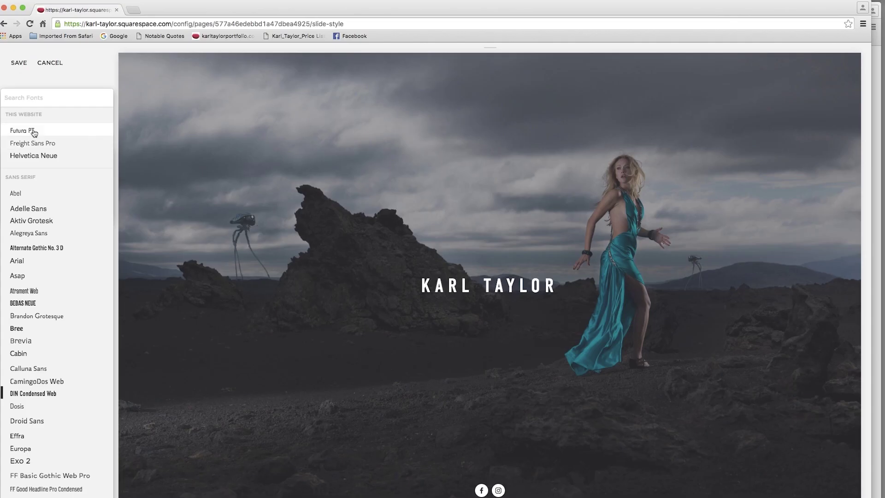
{"action": "left_click", "coordinate": [34, 132]}
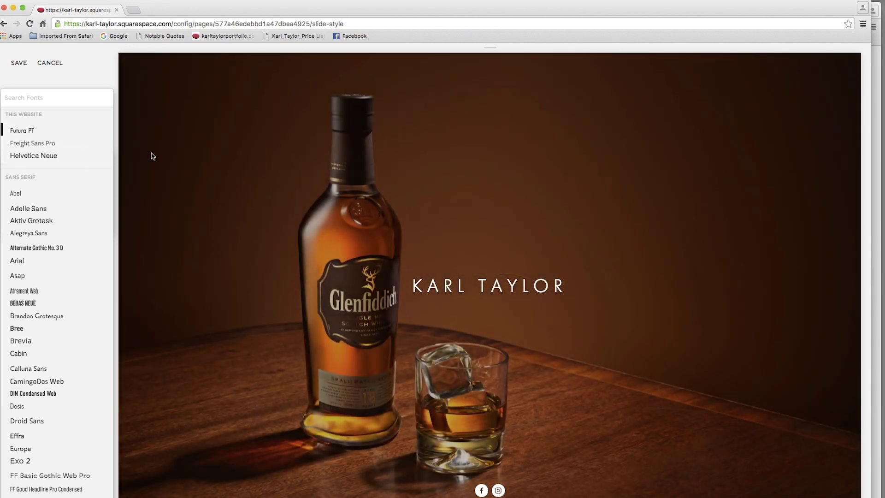
{"action": "left_click", "coordinate": [35, 74]}
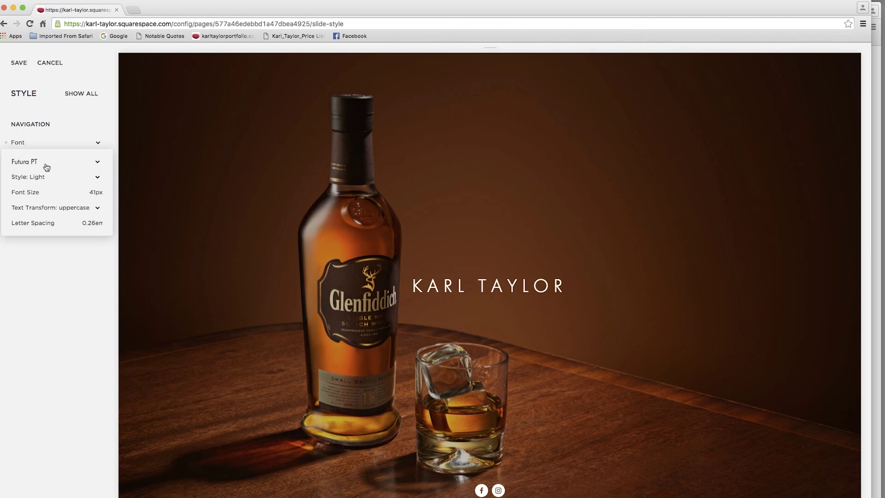
Compare the Book, Medium and Heavy styles of Futura PT on the navigation text
{"action": "mouse_move", "coordinate": [71, 192]}
{"action": "left_click", "coordinate": [99, 178]}
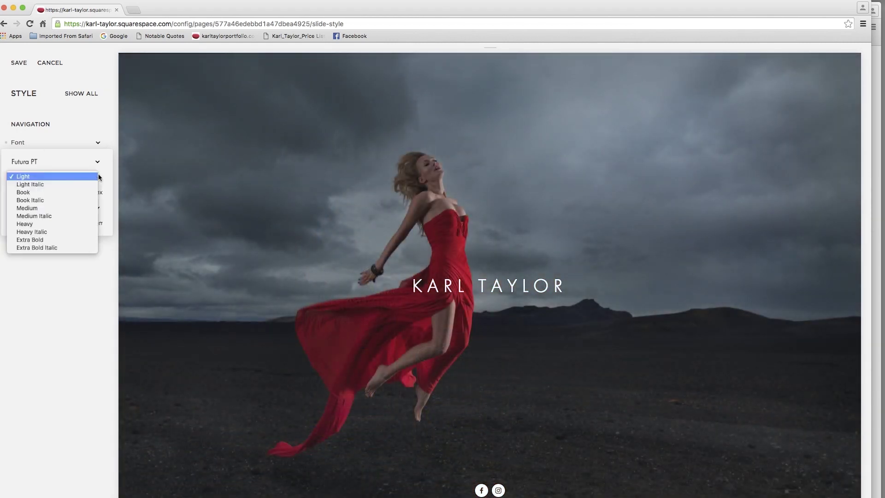
{"action": "left_click", "coordinate": [63, 193]}
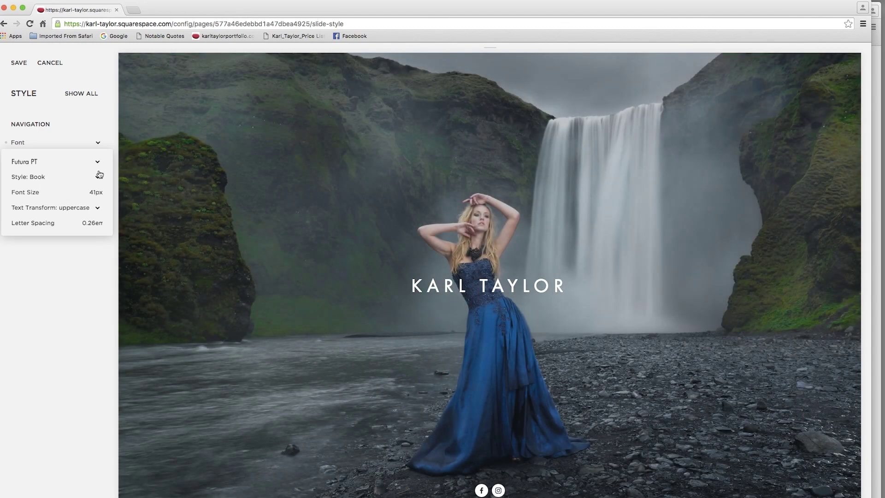
{"action": "left_click", "coordinate": [90, 178]}
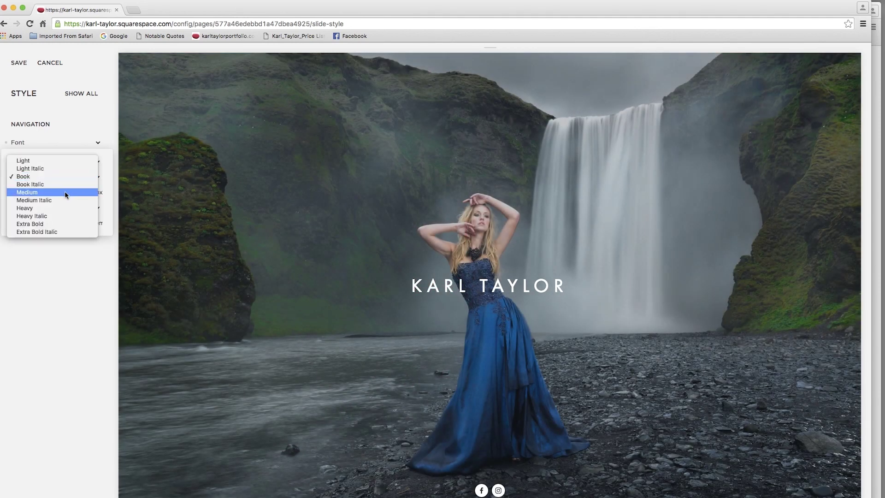
{"action": "left_click", "coordinate": [66, 193]}
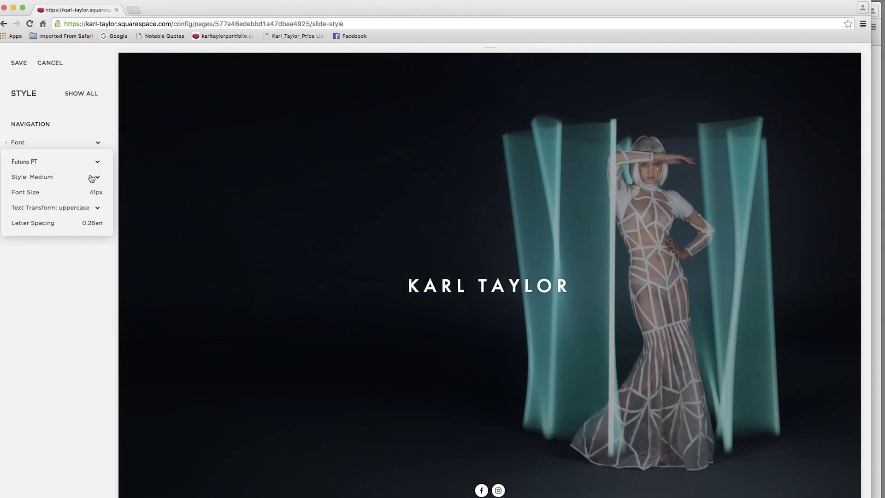
{"action": "left_click", "coordinate": [85, 184]}
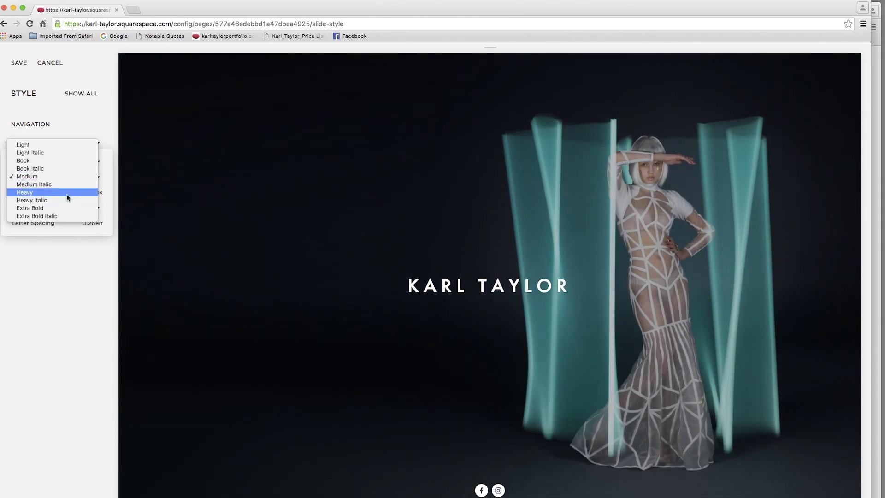
{"action": "left_click", "coordinate": [67, 195]}
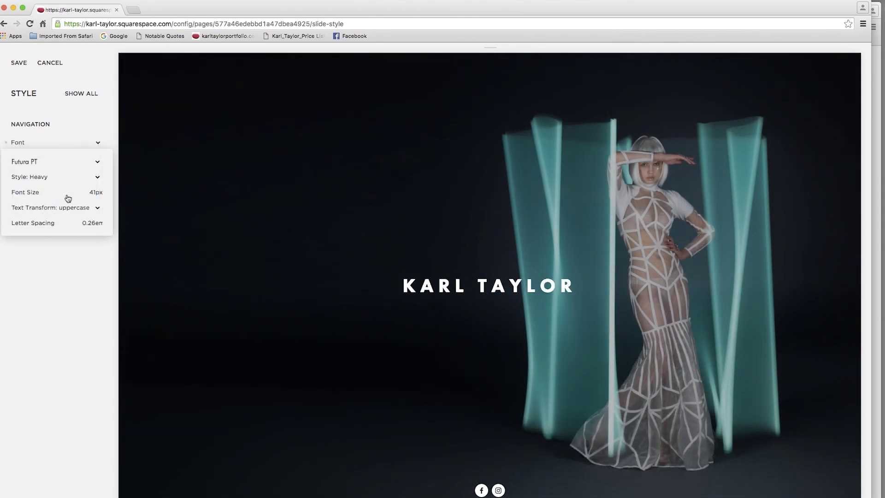
{"action": "left_click", "coordinate": [65, 178]}
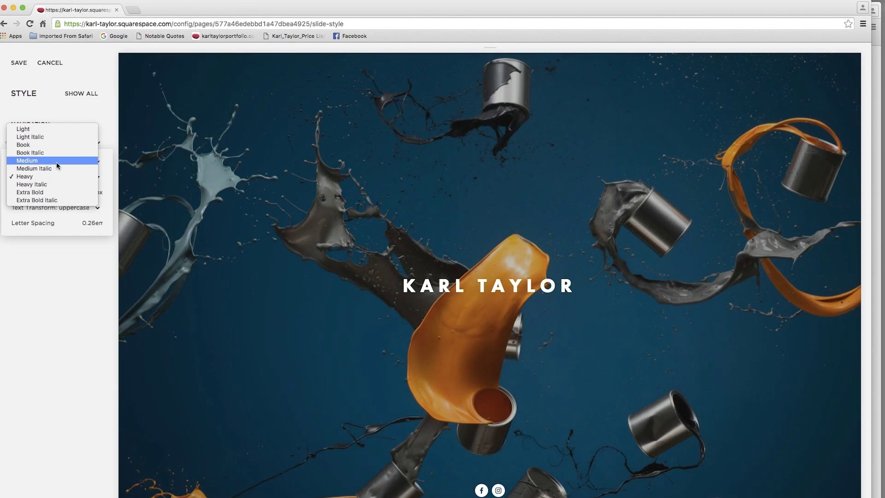
{"action": "left_click", "coordinate": [57, 163]}
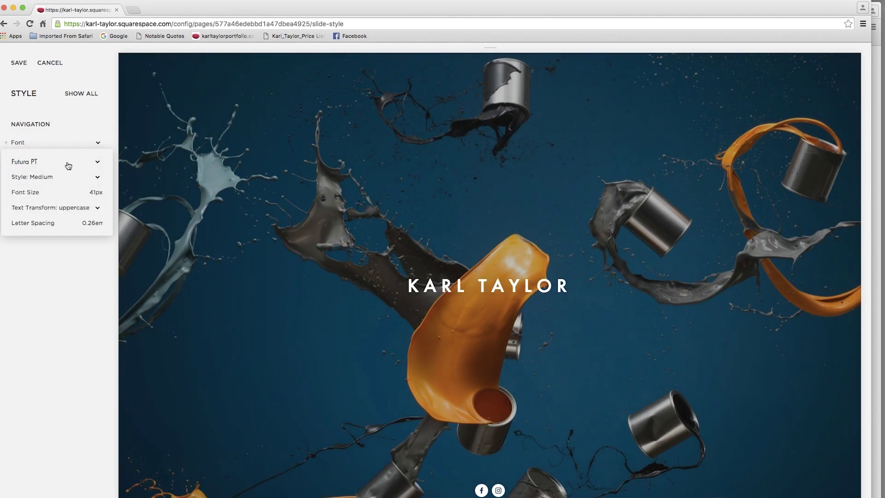
{"action": "left_click", "coordinate": [69, 178]}
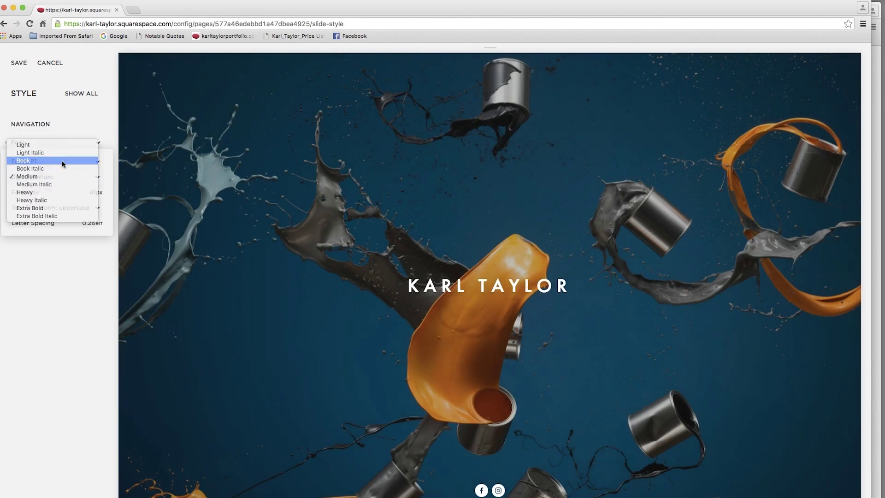
{"action": "left_click", "coordinate": [61, 160]}
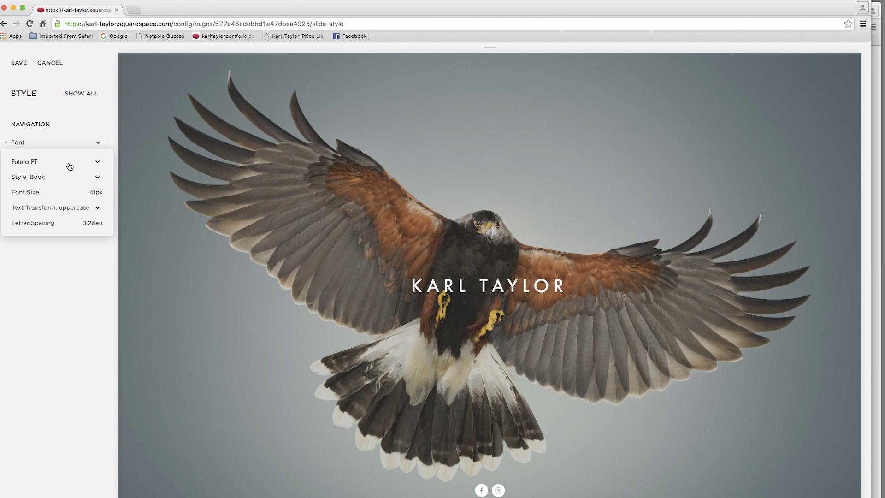
Set the navigation text's font style to Medium, save the style settings and return to the cover page overview
{"action": "left_click", "coordinate": [71, 180]}
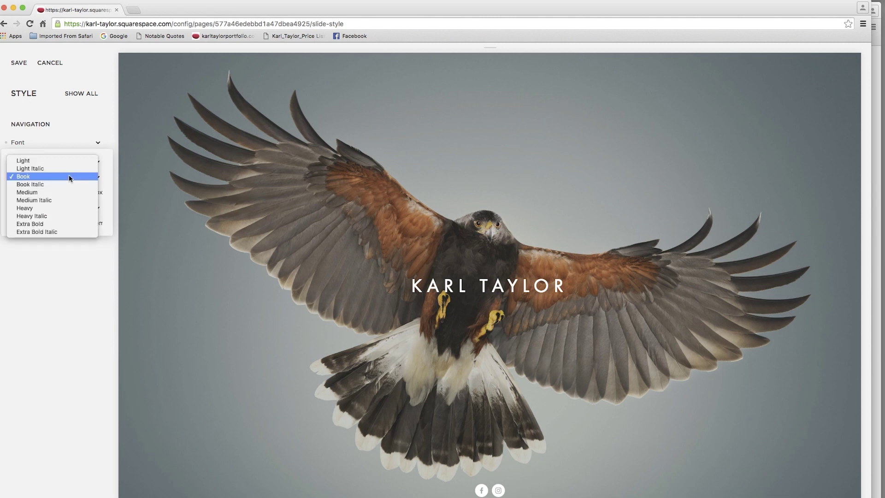
{"action": "left_click", "coordinate": [70, 193]}
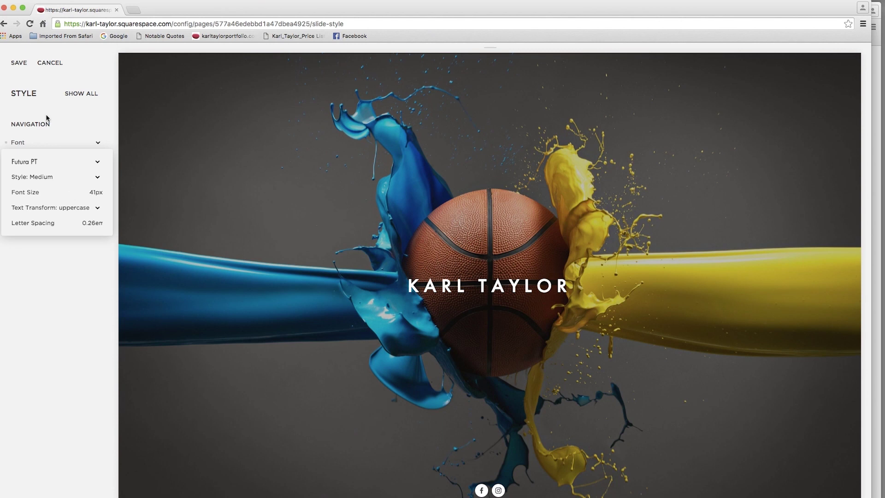
{"action": "left_click", "coordinate": [20, 65]}
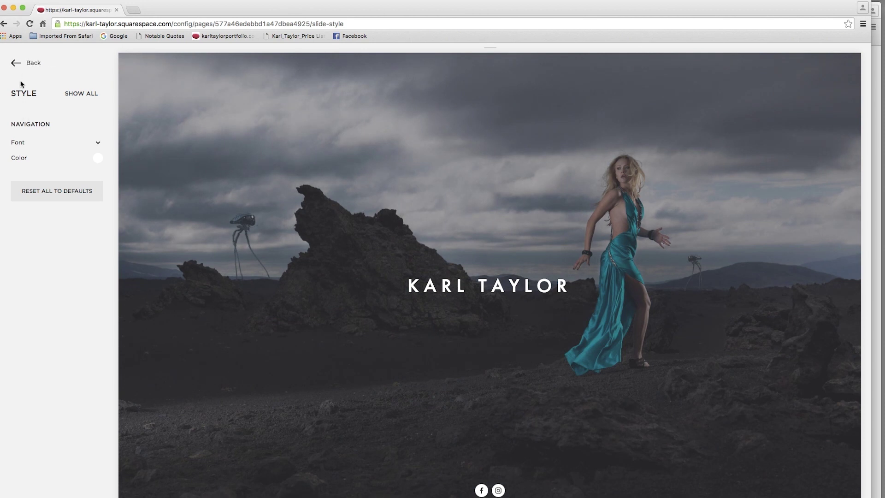
{"action": "left_click", "coordinate": [33, 63]}
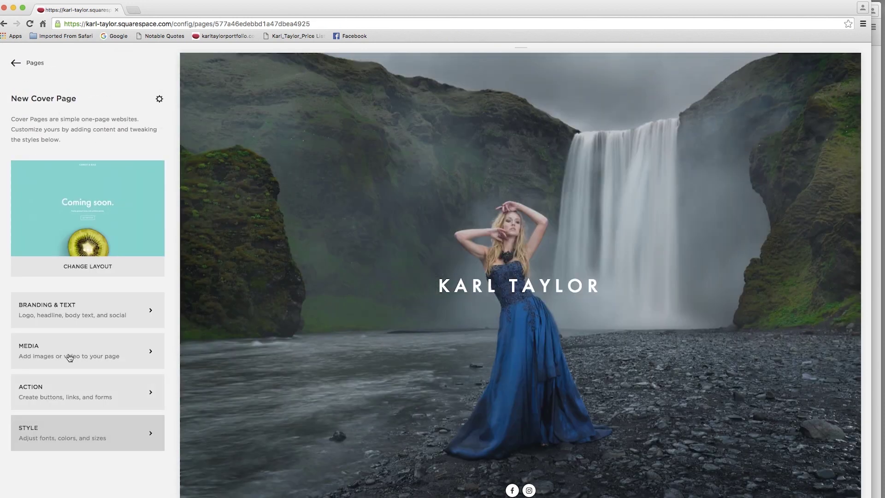
Look over the cover page's branding and text settings and return to the cover page overview
{"action": "left_click", "coordinate": [71, 308]}
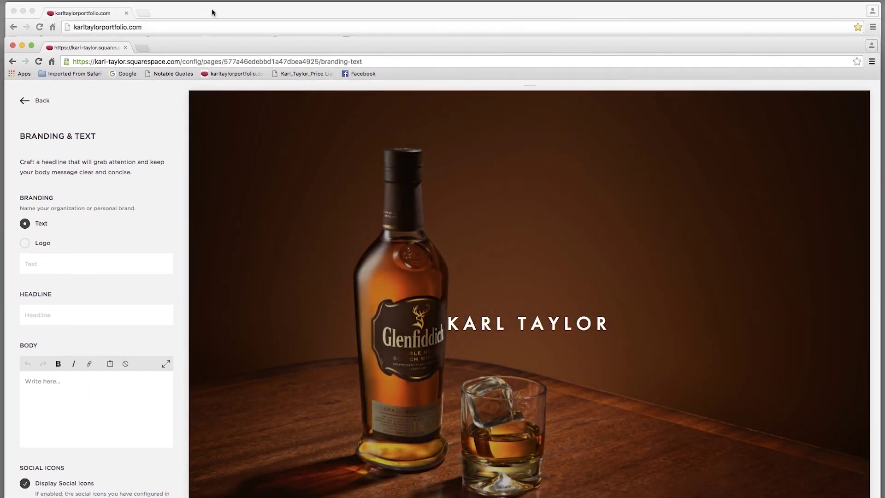
{"action": "left_click", "coordinate": [211, 10]}
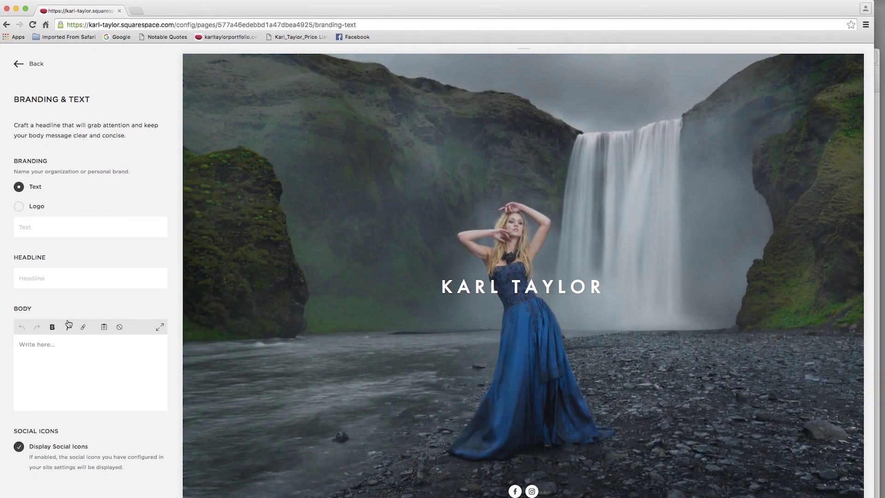
{"action": "left_click", "coordinate": [35, 65]}
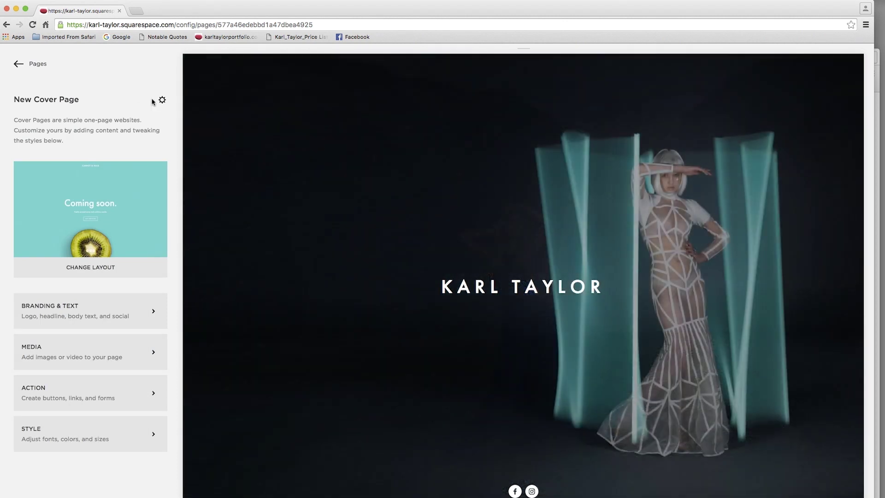
Open the cover page's settings and review the page controls for setting it as homepage and duplicating it
{"action": "left_click", "coordinate": [161, 100]}
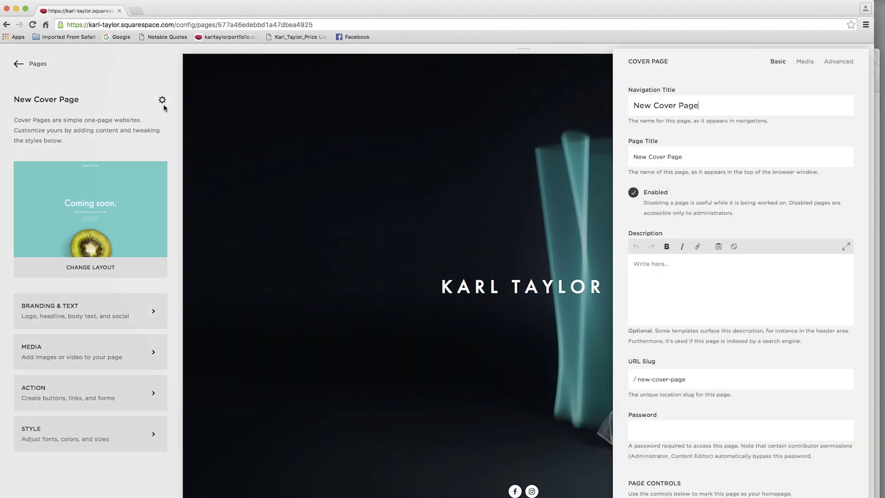
{"action": "scroll", "coordinate": [775, 228], "scroll_direction": "down", "scroll_amount": 3}
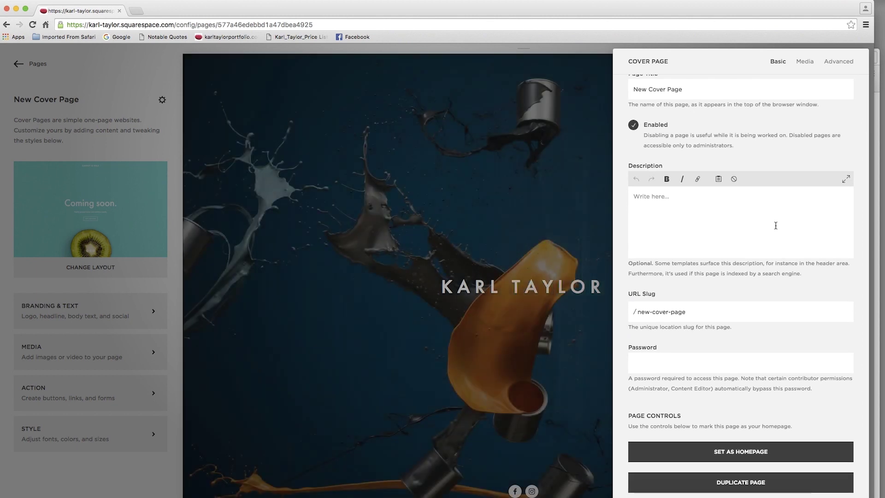
{"action": "left_click", "coordinate": [720, 451]}
{"action": "left_click", "coordinate": [753, 483]}
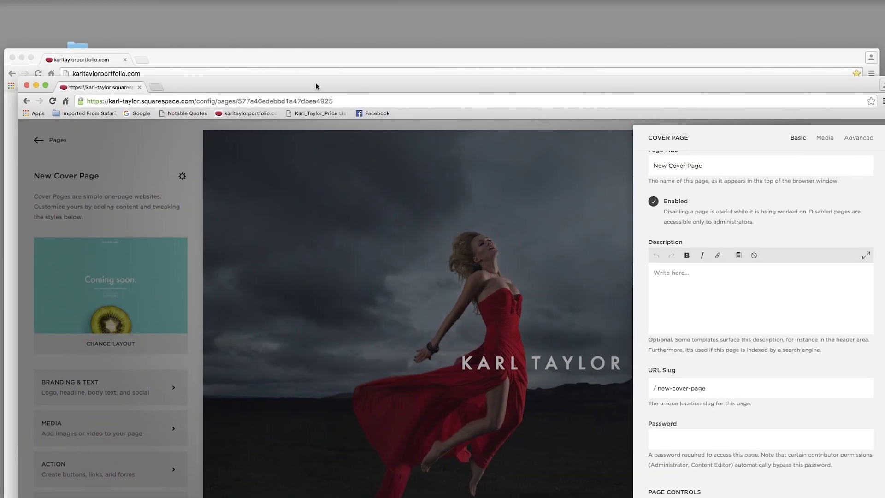
Check the live cover page by narrowing and widening its browser window, and follow its title link to the Objects gallery
{"action": "left_click", "coordinate": [289, 57]}
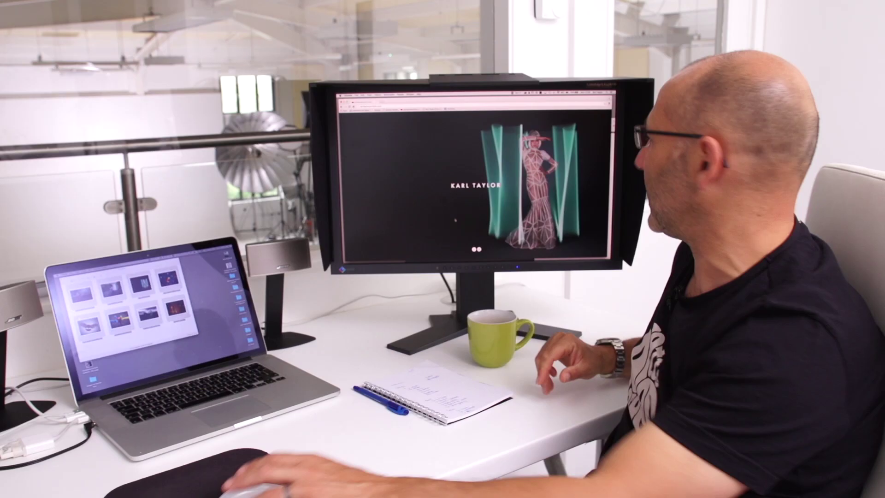
{"action": "left_click_drag", "start_coordinate": [610, 261], "coordinate": [450, 232]}
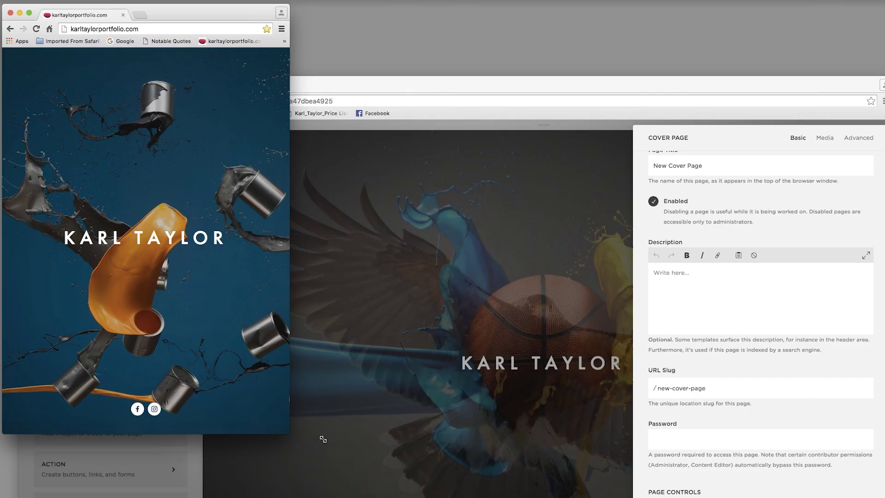
{"action": "left_click_drag", "start_coordinate": [292, 434], "coordinate": [882, 497]}
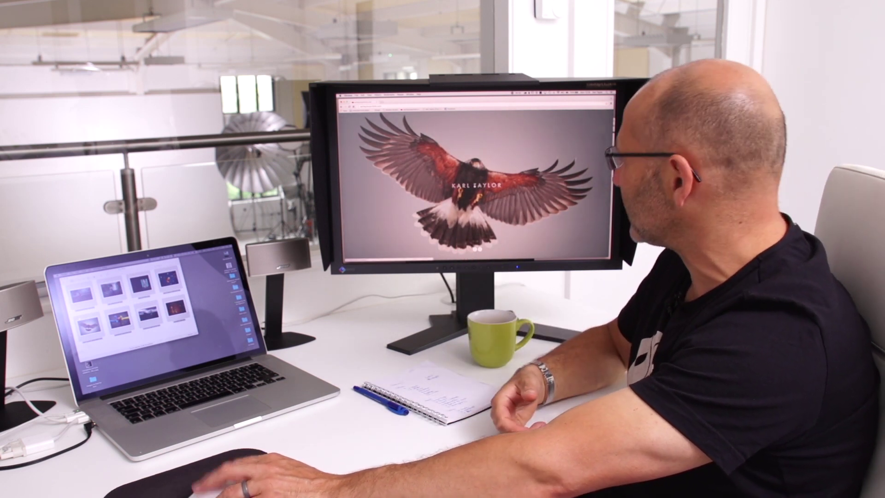
{"action": "left_click", "coordinate": [475, 186]}
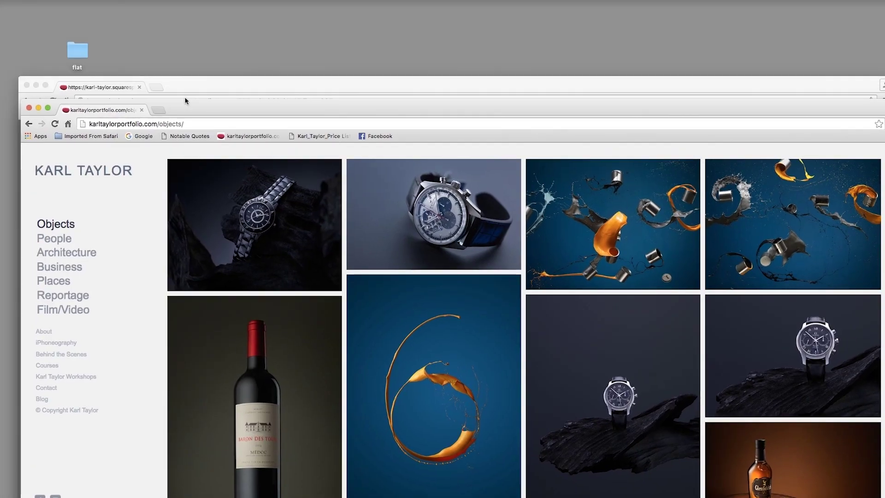
Return to the Squarespace editor and switch the cover page's background media to Video
{"action": "left_click_drag", "start_coordinate": [185, 99], "coordinate": [181, 15]}
{"action": "left_click", "coordinate": [188, 83]}
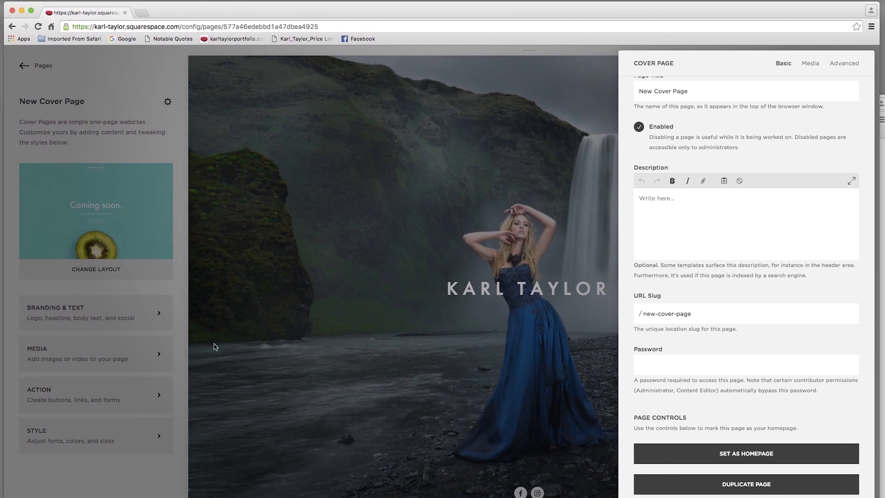
{"action": "left_click", "coordinate": [85, 350]}
{"action": "left_click", "coordinate": [62, 357]}
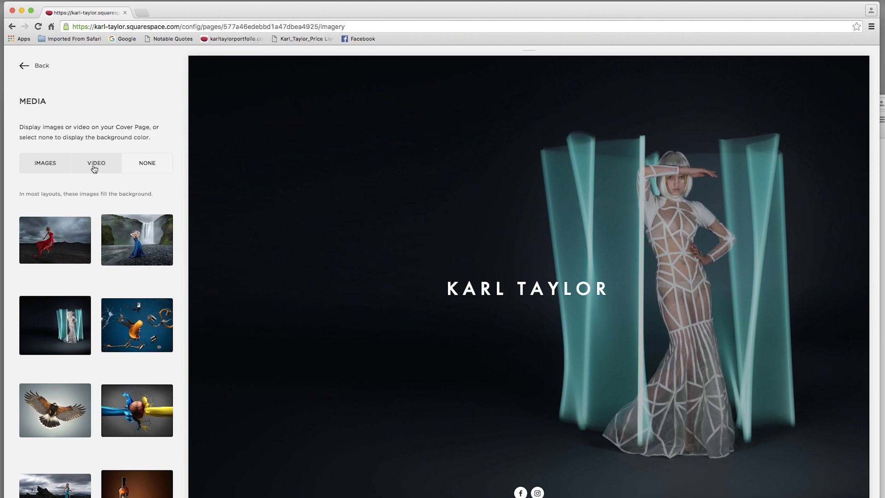
{"action": "left_click", "coordinate": [95, 168]}
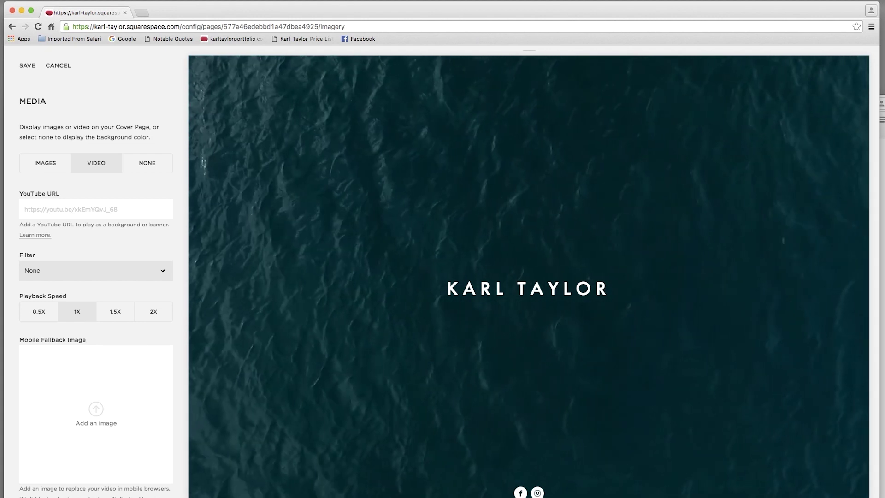
Open youtube.com in a new browser window and search for the photographer's name plus H6
{"action": "left_click", "coordinate": [62, 0]}
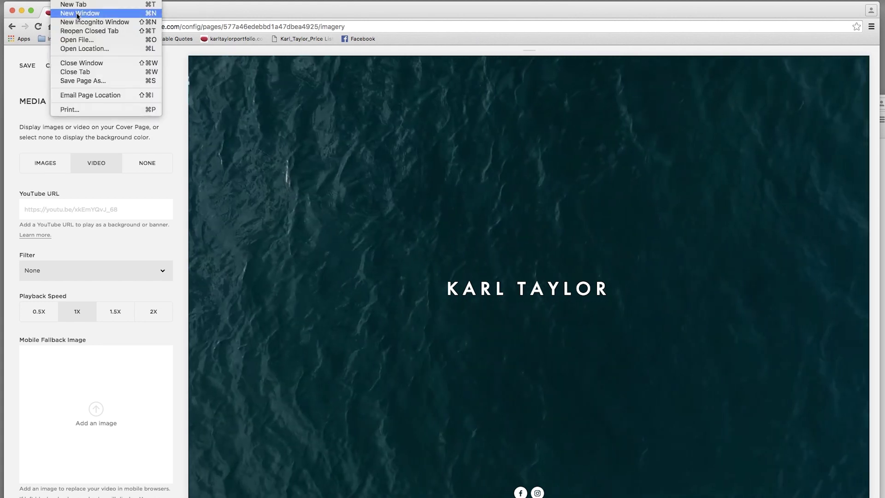
{"action": "left_click", "coordinate": [76, 14]}
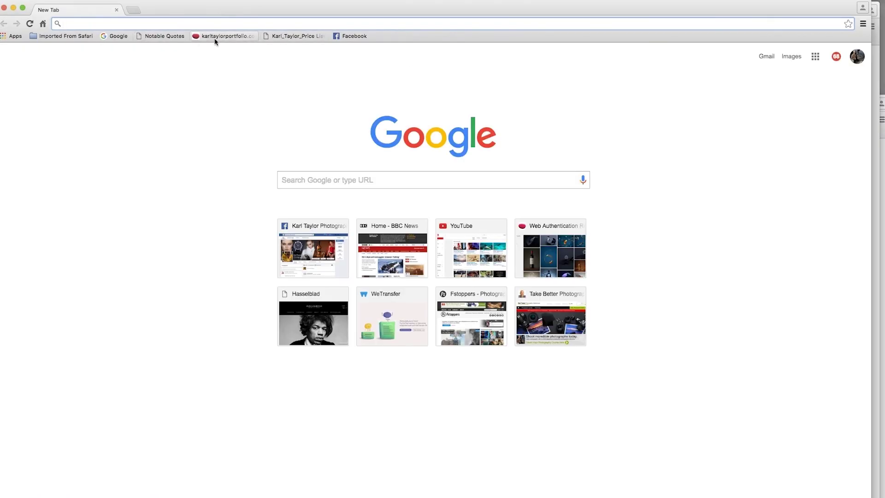
{"action": "type", "text": "youtube.com"}
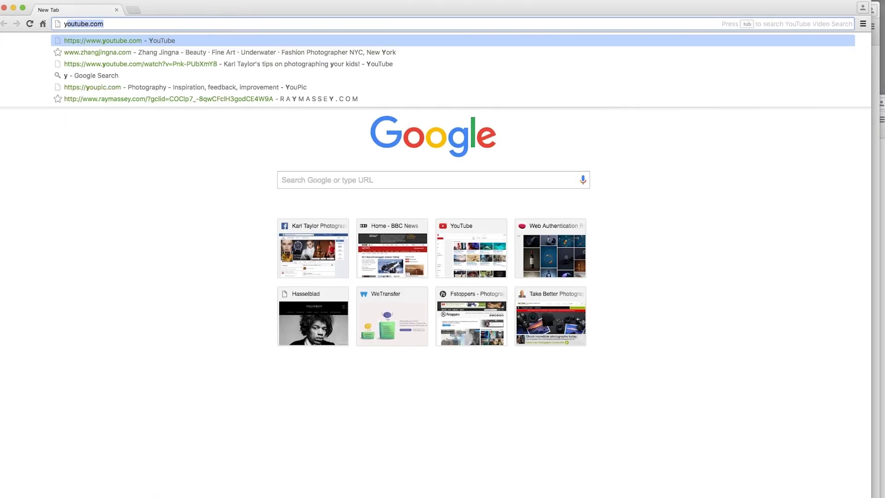
{"action": "key", "text": "Return"}
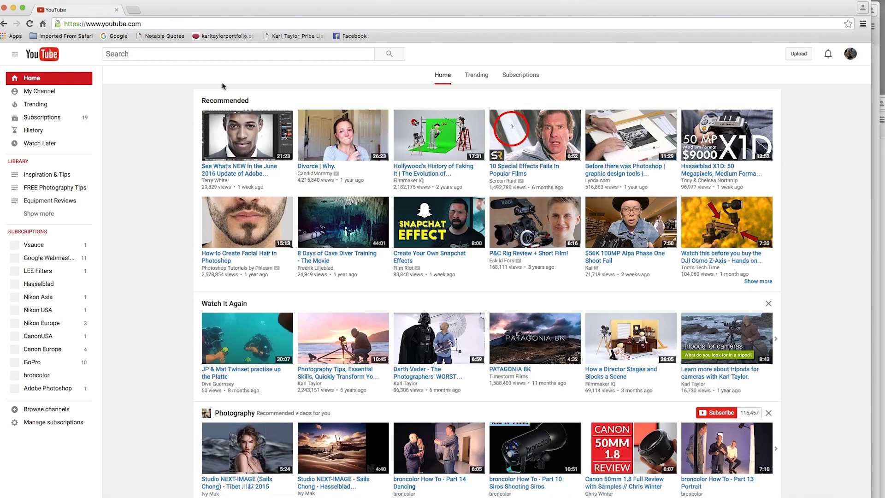
{"action": "left_click", "coordinate": [174, 55]}
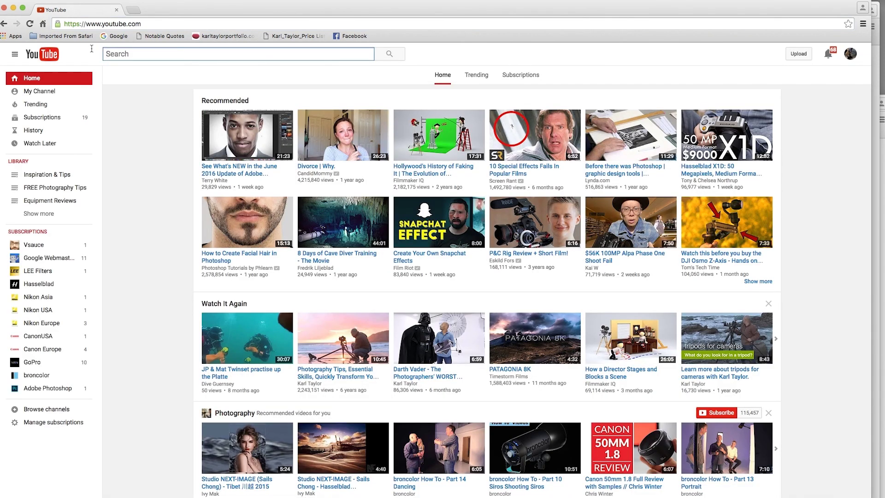
{"action": "type", "text": "karl tay"}
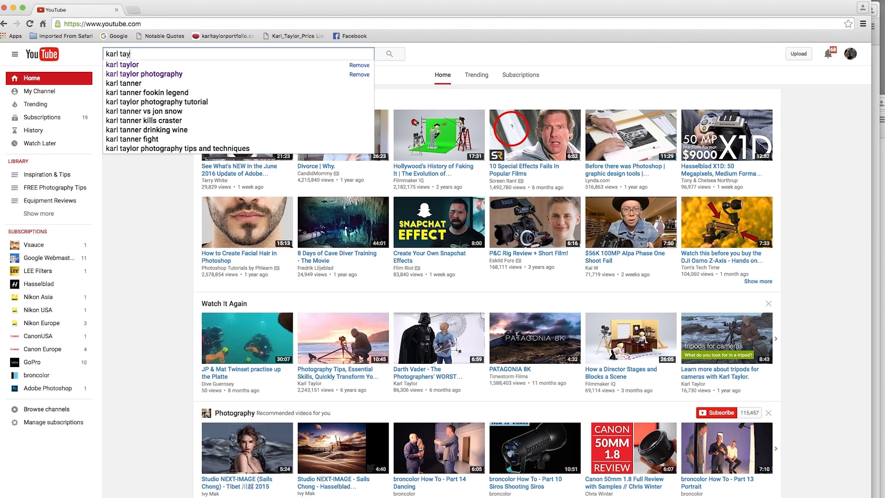
{"action": "type", "text": "lor H"}
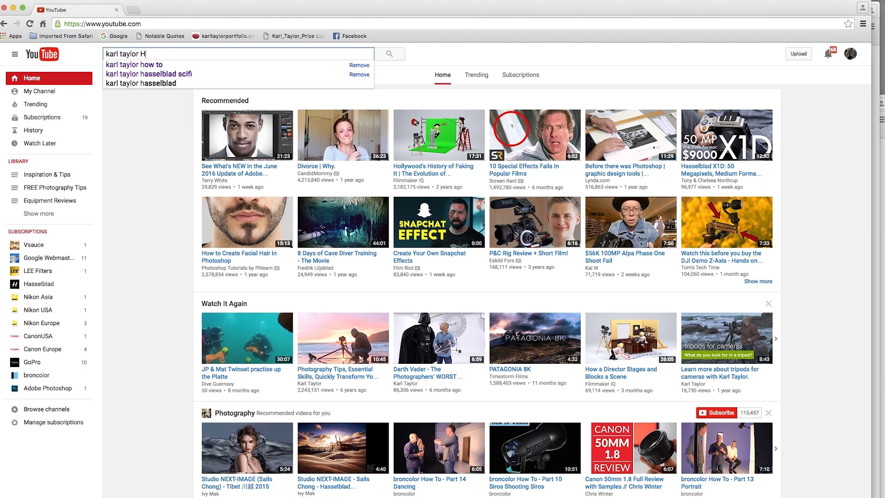
{"action": "type", "text": "6"}
{"action": "key", "text": "Return"}
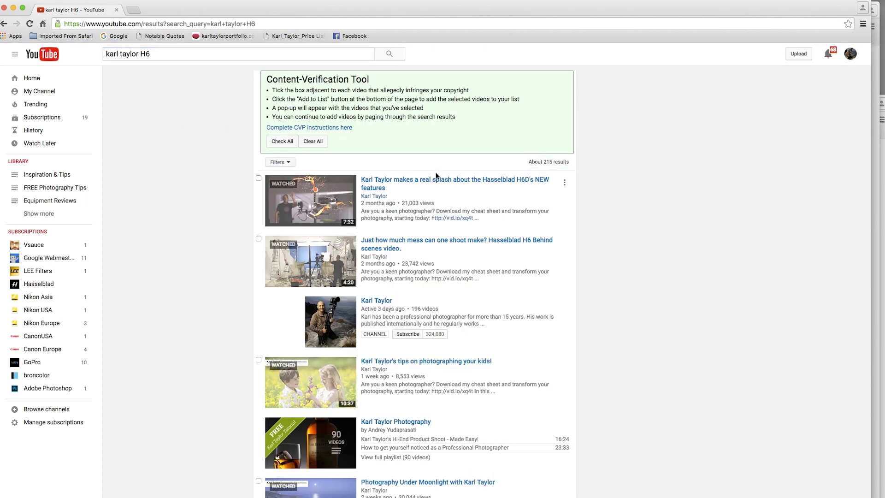
Open the video about the Hasselblad H6D's new features and pause it
{"action": "left_click", "coordinate": [437, 179]}
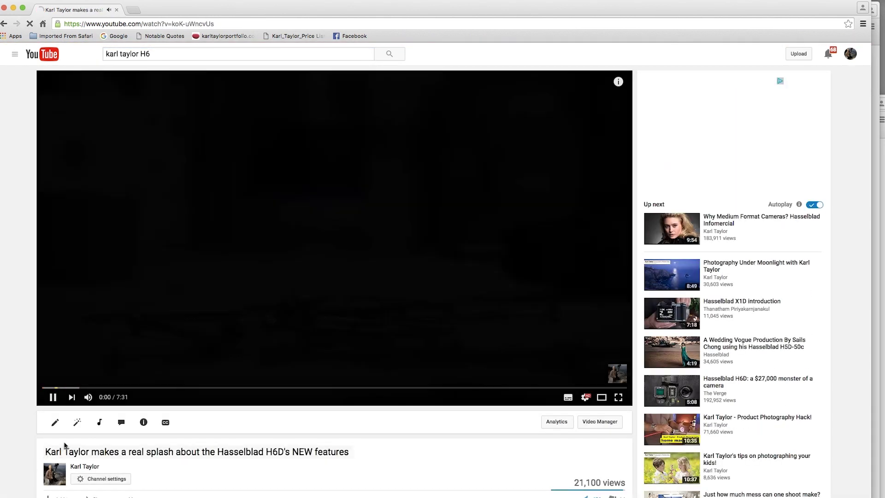
{"action": "scroll", "coordinate": [46, 433], "scroll_direction": "down", "scroll_amount": 2}
{"action": "left_click", "coordinate": [54, 367]}
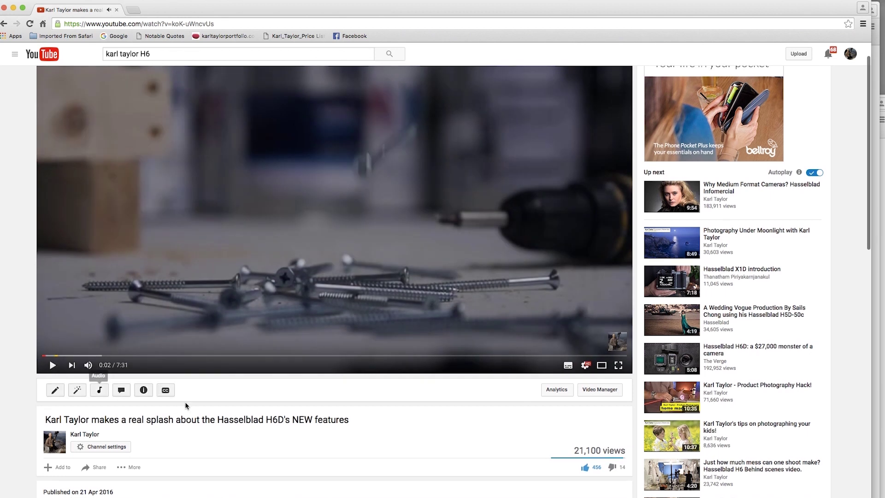
Show the sharing options of the Hasselblad H6D video and copy its short link
{"action": "scroll", "coordinate": [223, 419], "scroll_direction": "down", "scroll_amount": 5}
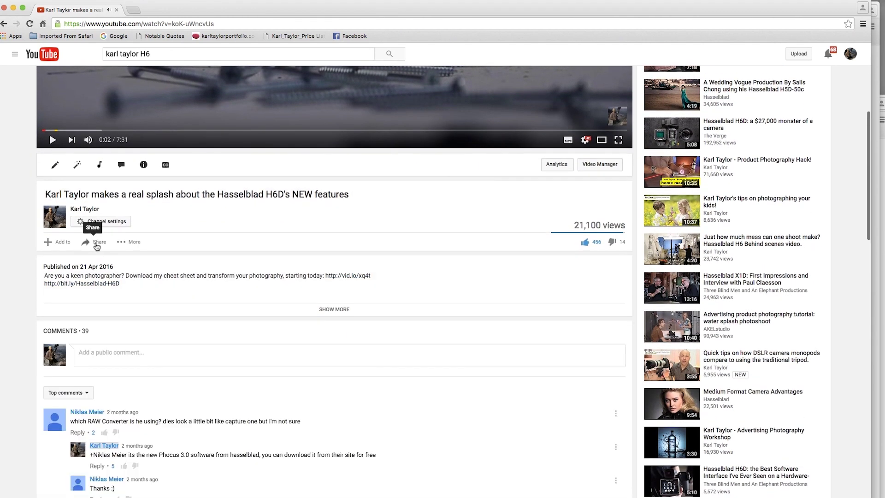
{"action": "left_click", "coordinate": [95, 241]}
{"action": "left_click", "coordinate": [196, 309]}
{"action": "left_click_drag", "start_coordinate": [200, 308], "coordinate": [44, 308]}
{"action": "key", "text": "super+c"}
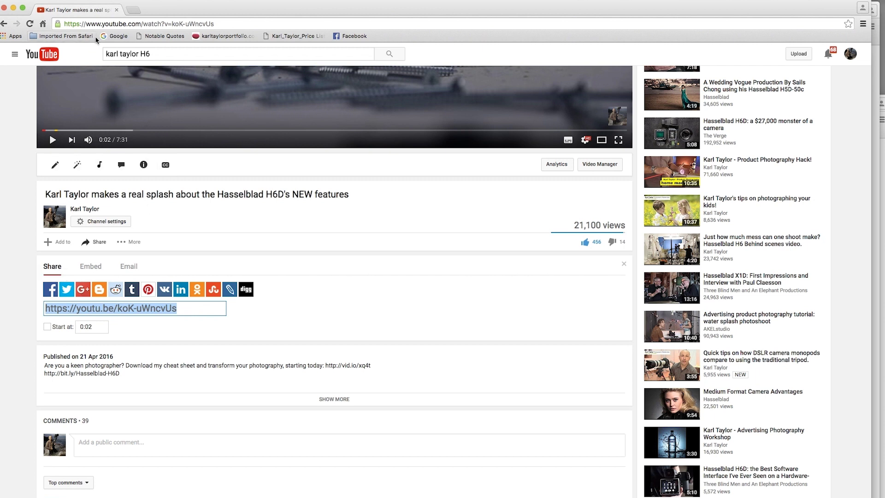
{"action": "left_click_drag", "start_coordinate": [148, 7], "coordinate": [151, 51]}
{"action": "left_click", "coordinate": [174, 14]}
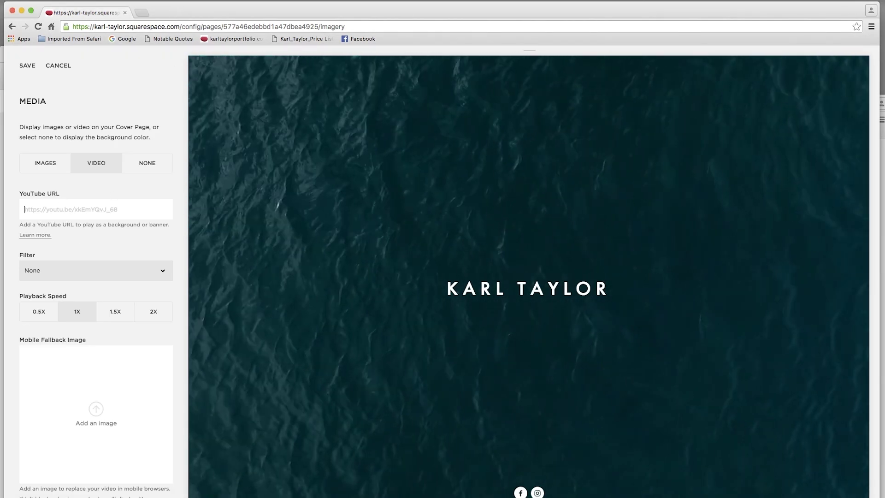
{"action": "key", "text": "super+v"}
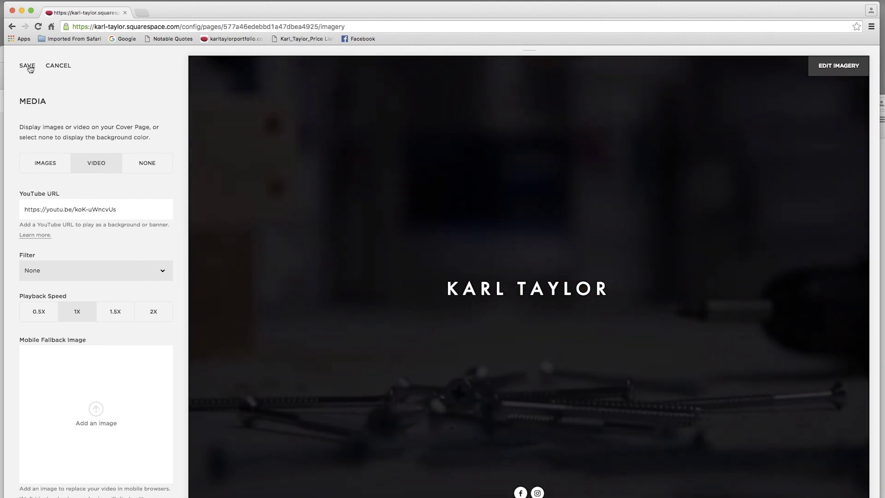
{"action": "left_click", "coordinate": [27, 66]}
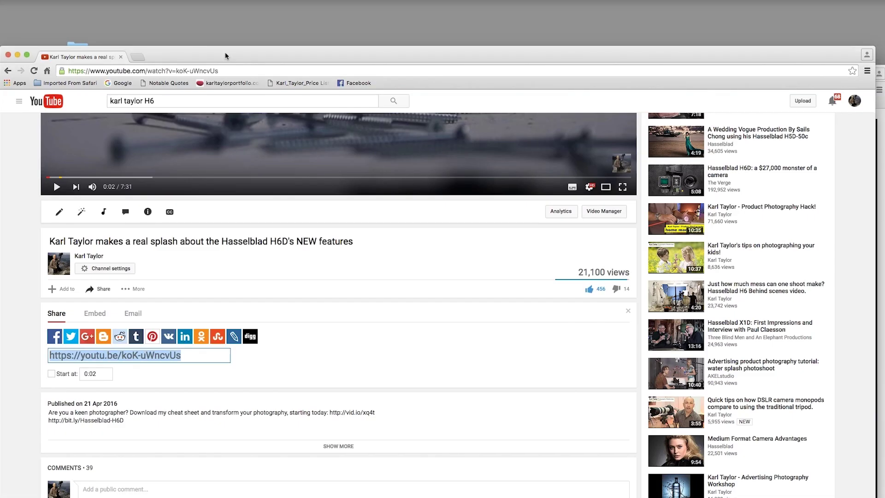
View the live cover page with the video background and follow its title link to the Objects gallery
{"action": "double_click", "coordinate": [225, 55]}
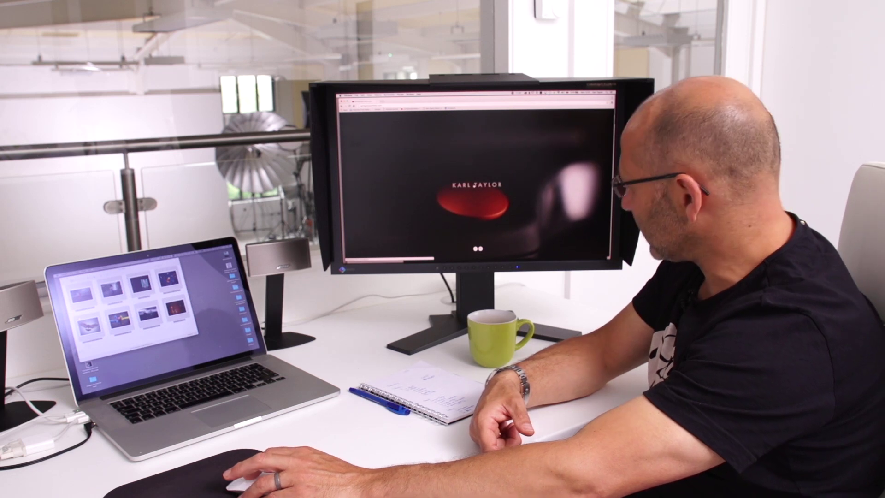
{"action": "left_click", "coordinate": [474, 186]}
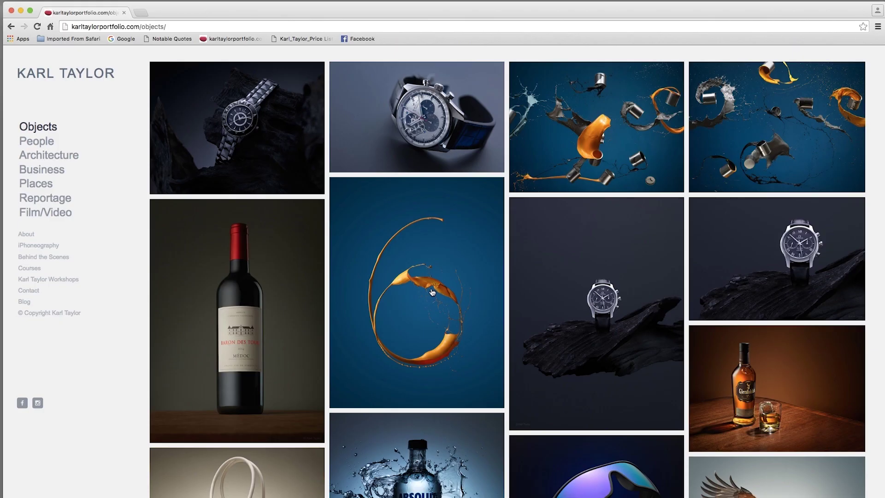
Return to the cover page's media settings in Squarespace, switch the background back to Images and save
{"action": "mouse_move", "coordinate": [169, 7]}
{"action": "left_mouse_down"}
{"action": "mouse_move", "coordinate": [186, 88]}
{"action": "mouse_move", "coordinate": [177, 84]}
{"action": "mouse_move", "coordinate": [187, 72]}
{"action": "mouse_move", "coordinate": [179, 10]}
{"action": "left_mouse_up"}
{"action": "left_click", "coordinate": [87, 353]}
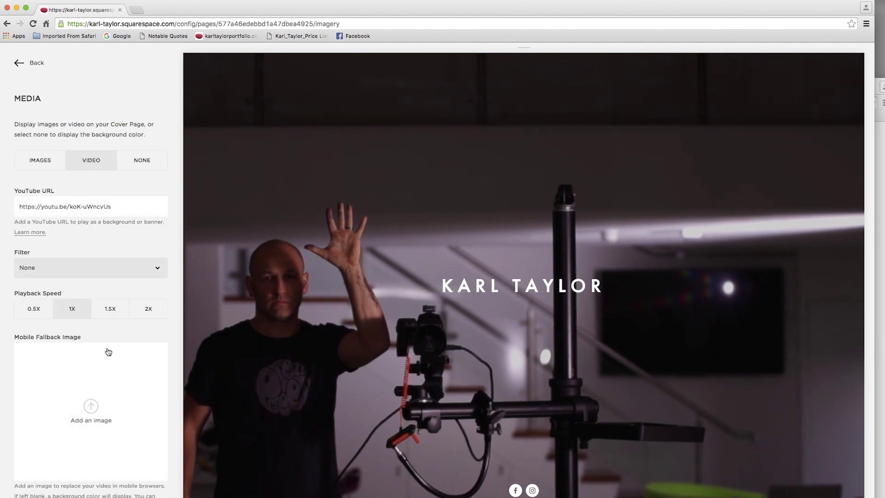
{"action": "left_click", "coordinate": [41, 161]}
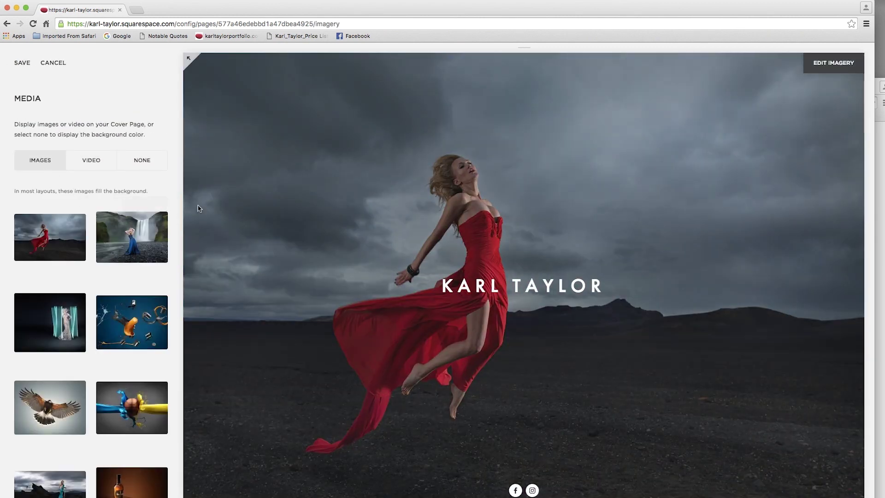
{"action": "left_click", "coordinate": [23, 63]}
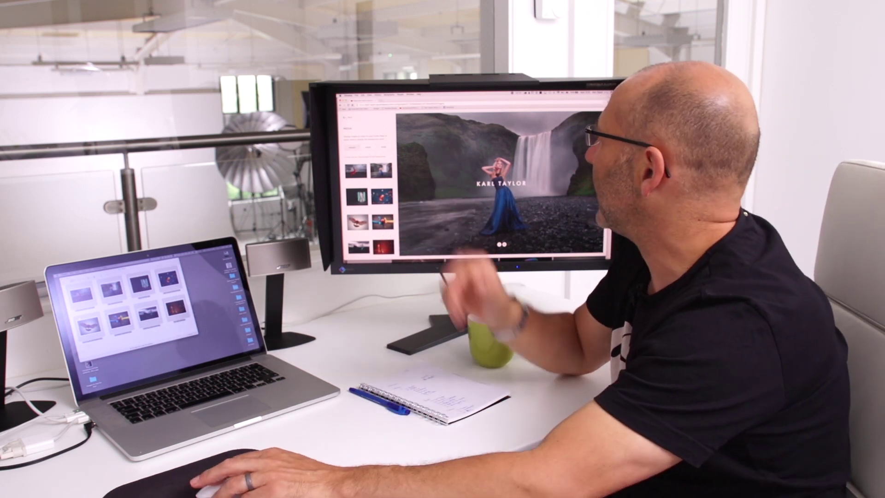
{"action": "mouse_move", "coordinate": [390, 100]}
{"action": "left_mouse_down"}
{"action": "mouse_move", "coordinate": [394, 129]}
{"action": "mouse_move", "coordinate": [391, 100]}
{"action": "left_mouse_up"}
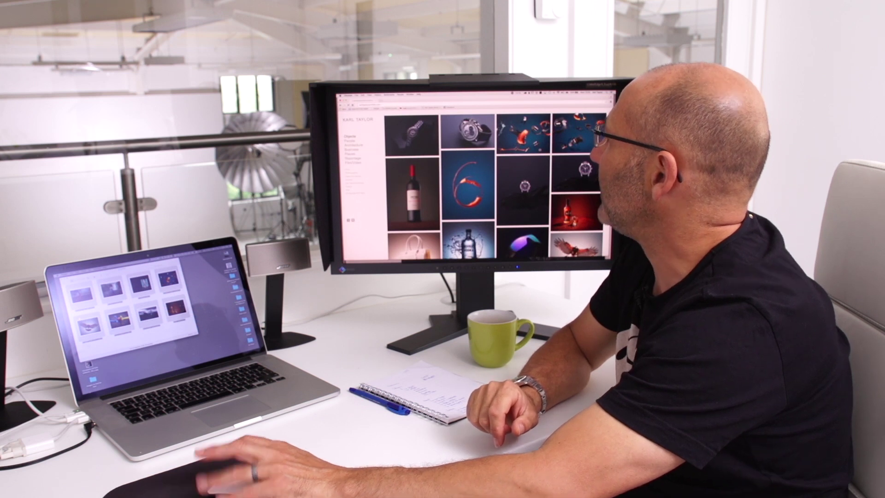